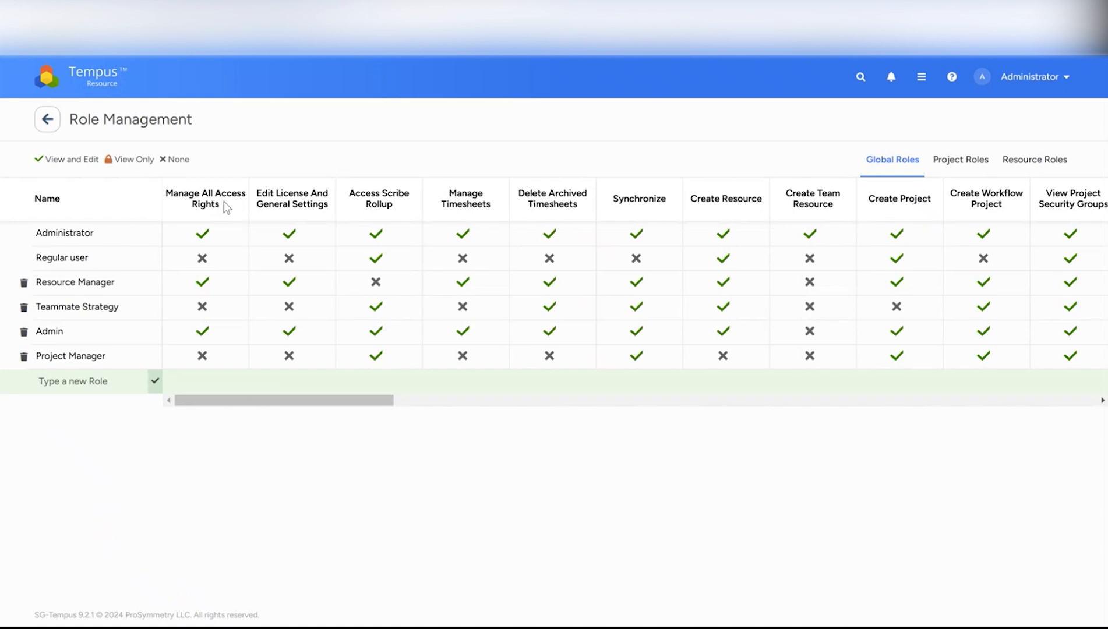
Review the Resource Roles permissions, including the Access Sheets setting for the Test Manager role
left_click(1020, 168)
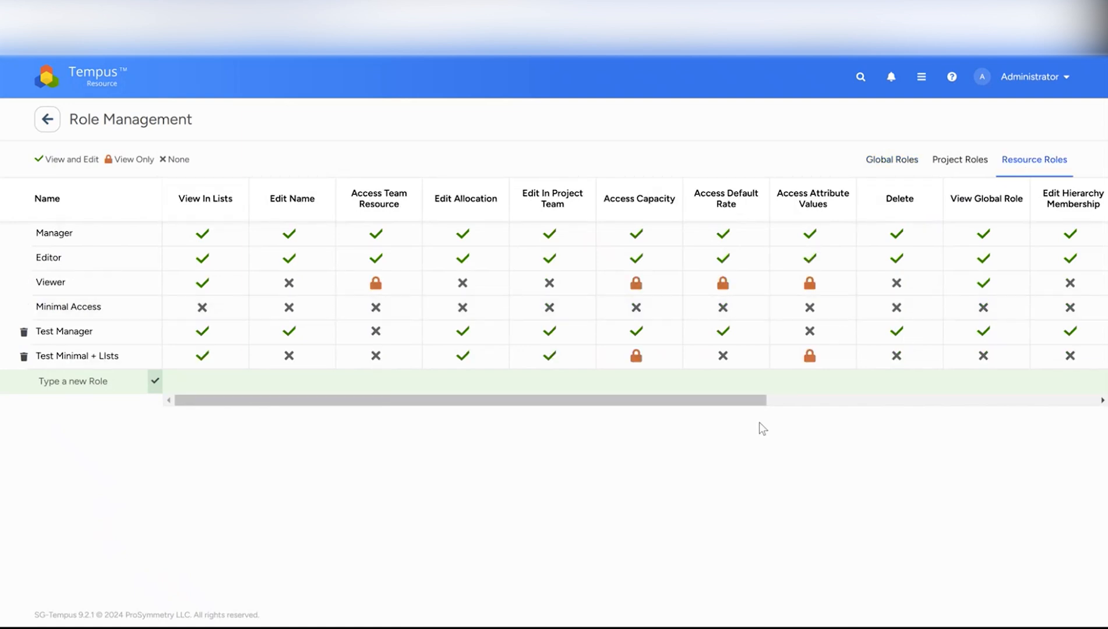
left_click_drag(752, 401, 1093, 380)
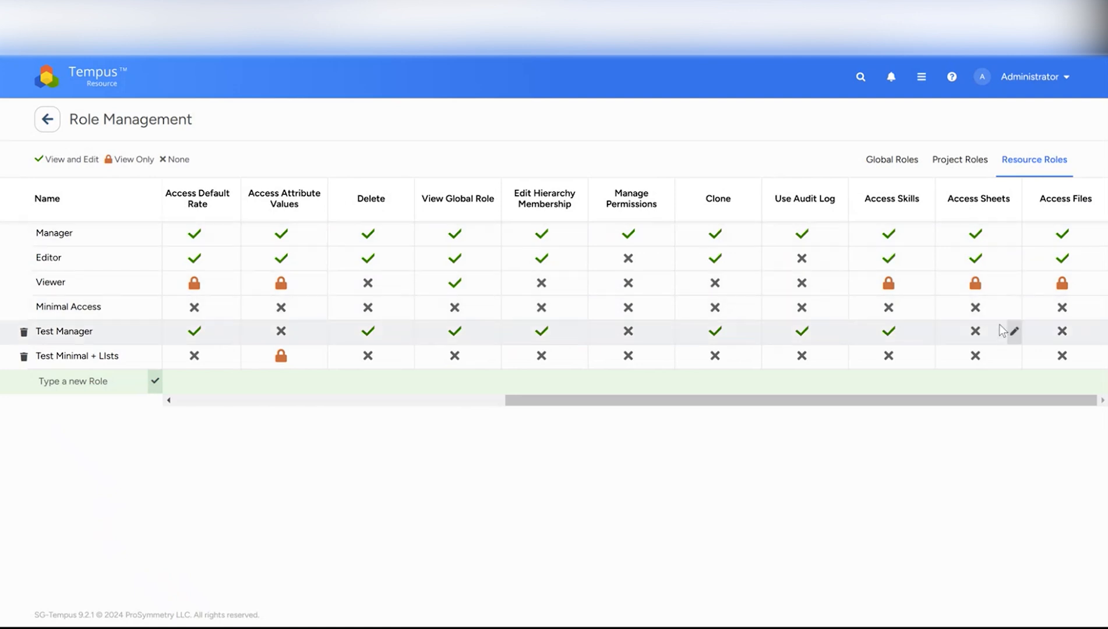
left_click(1015, 333)
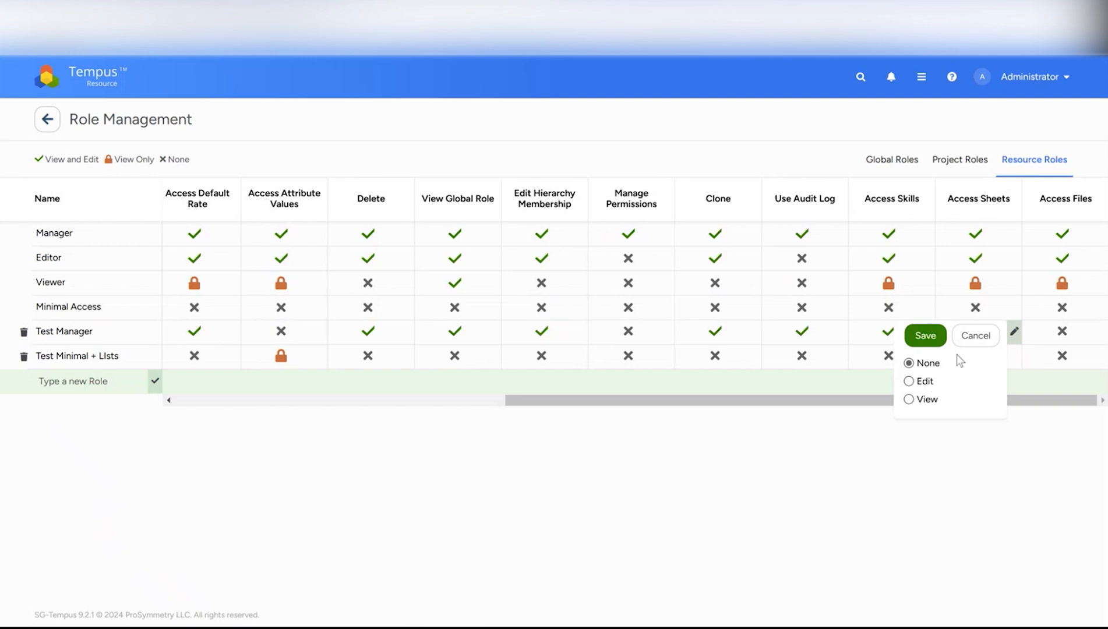
left_click(976, 339)
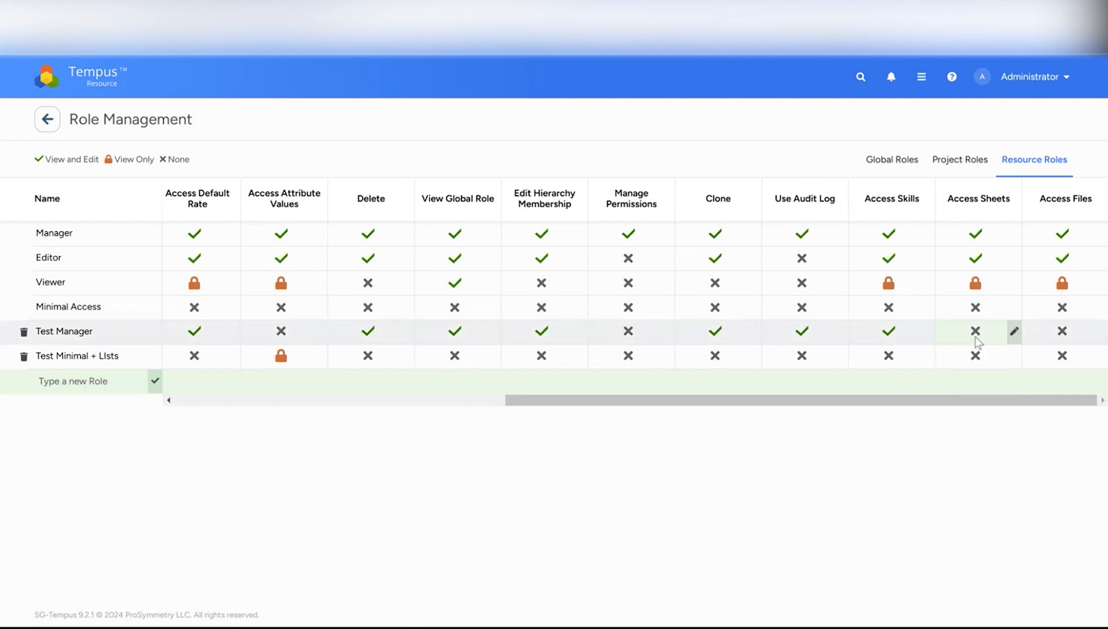
Open Sheet Template Management from Admin Settings and filter the template list to Resource templates
left_click(96, 87)
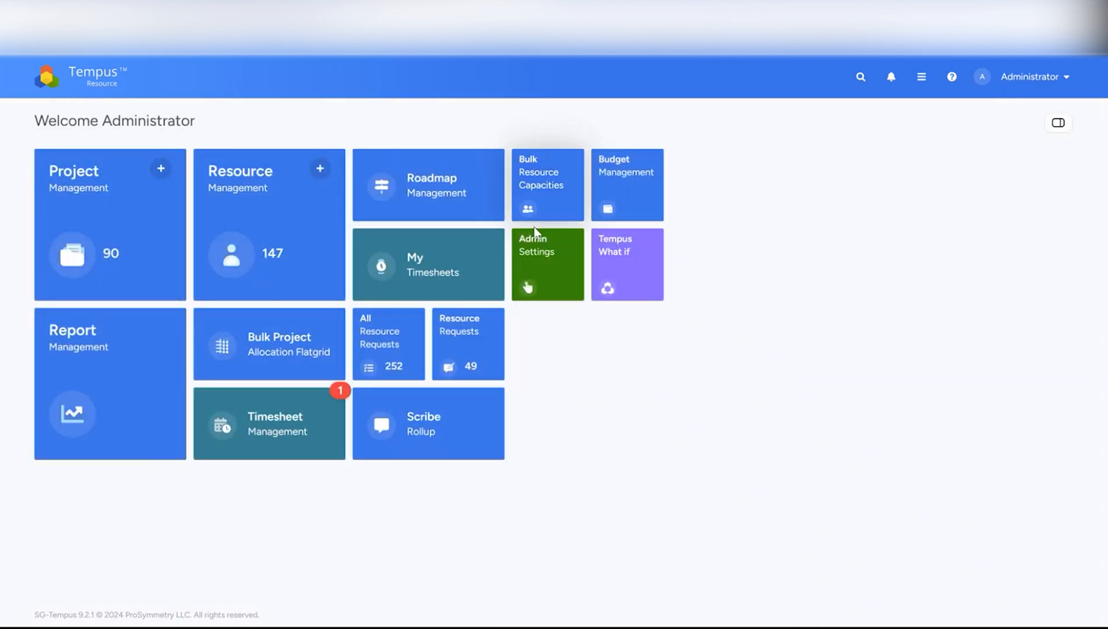
left_click(578, 261)
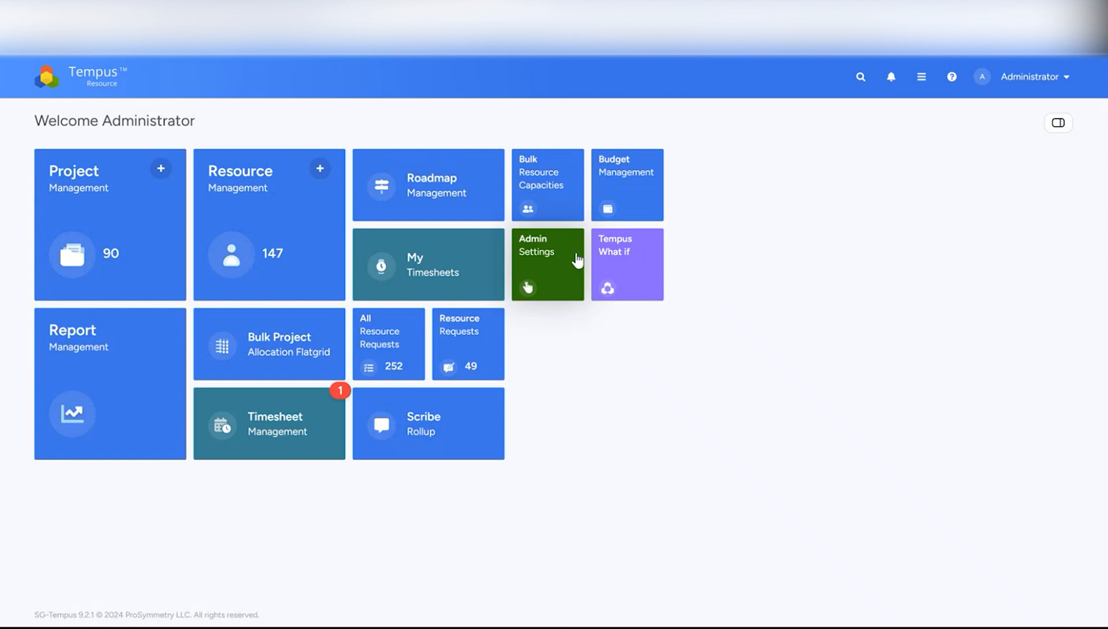
left_click(542, 255)
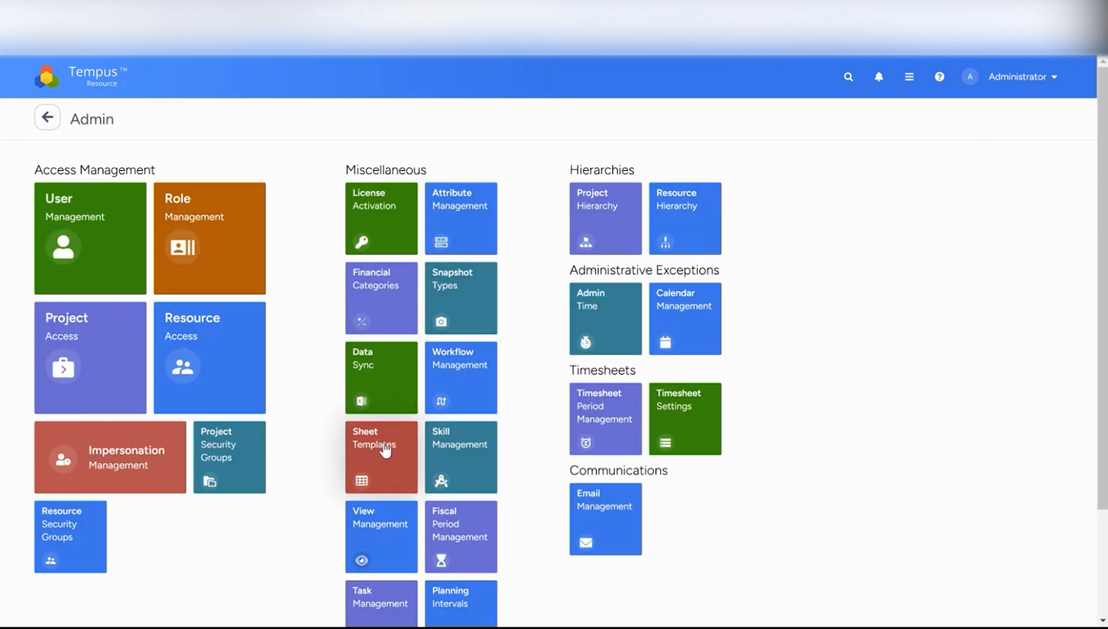
left_click(384, 448)
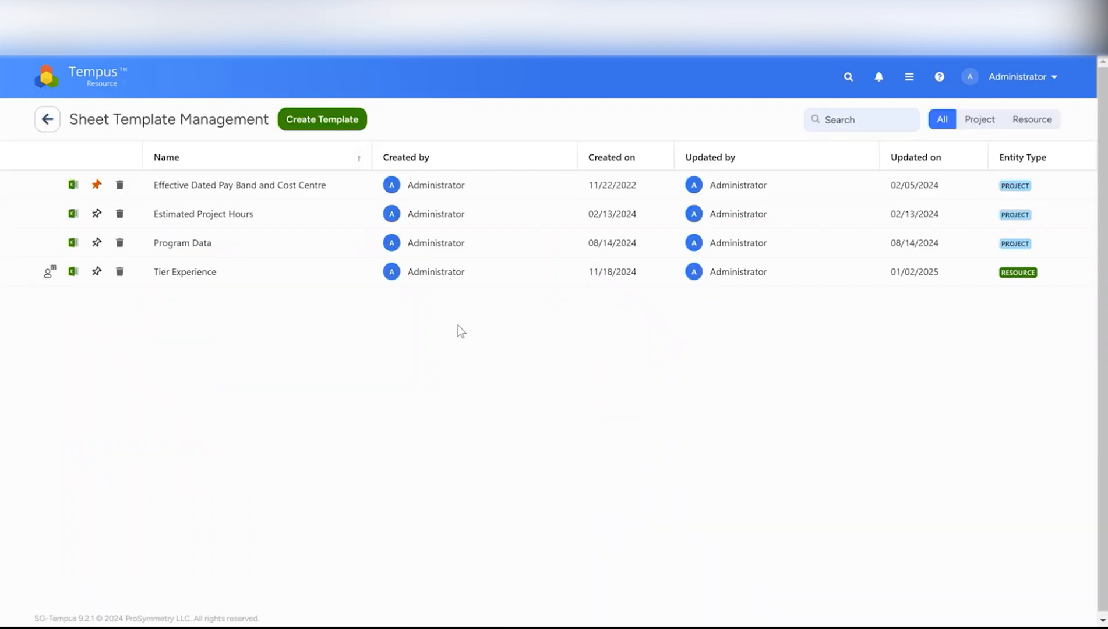
left_click(1030, 122)
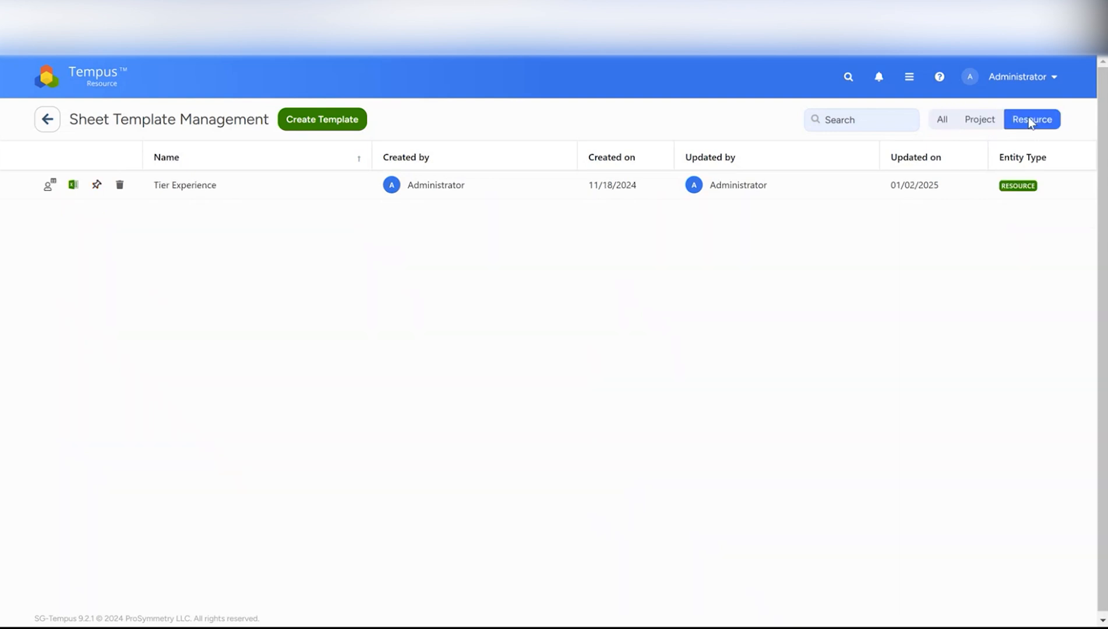
Start a new sheet template named Training
left_click(344, 121)
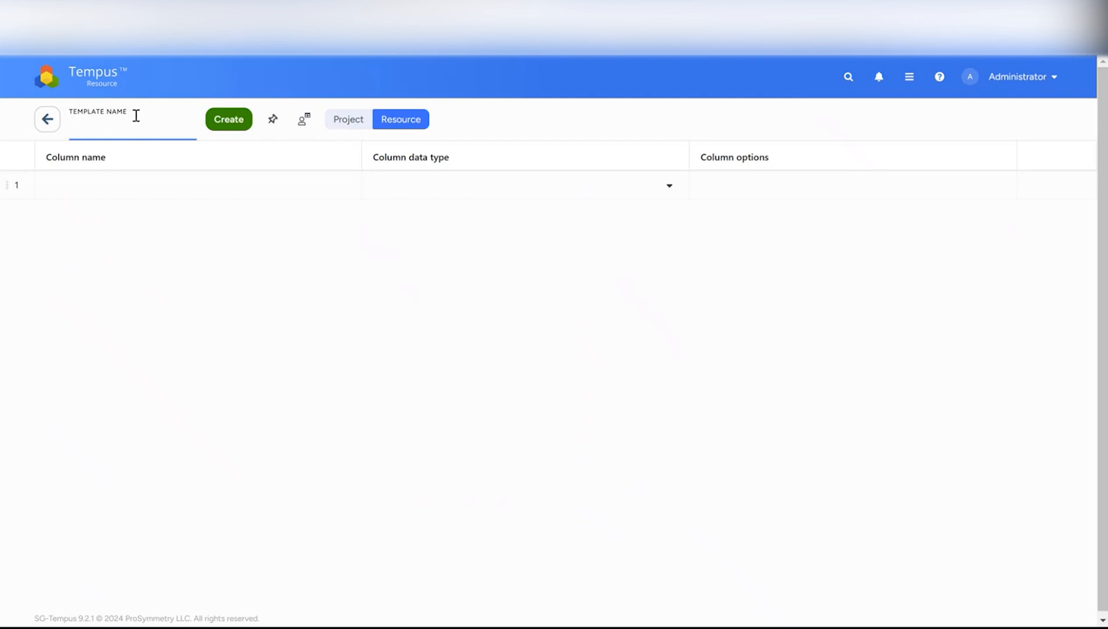
type("Training")
Add a first column named Course Name with the String data type
left_click(126, 190)
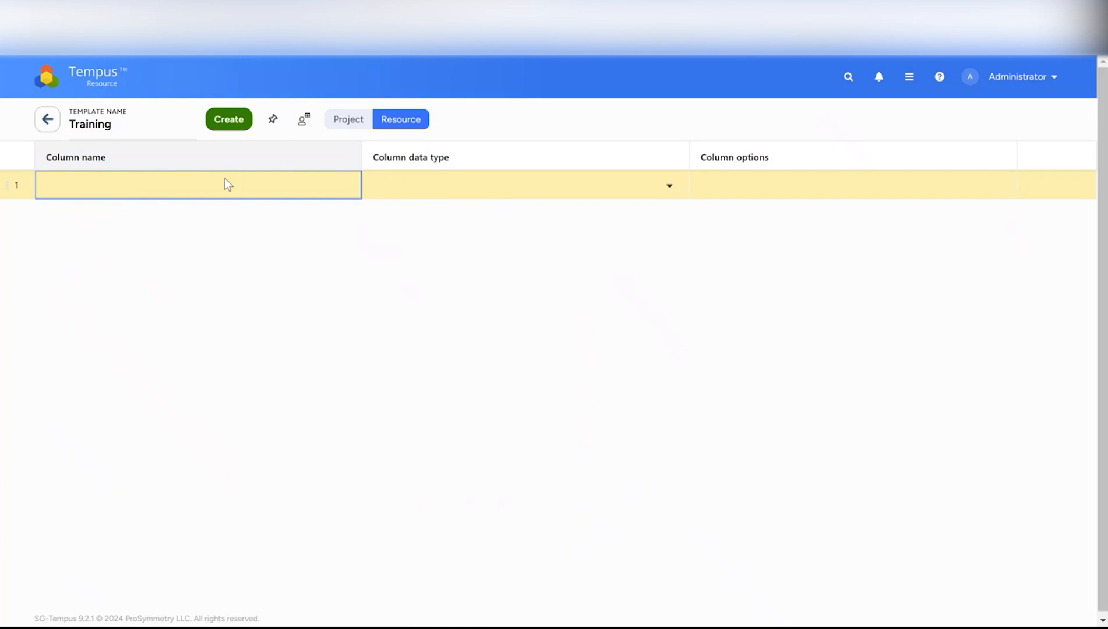
type("Courc")
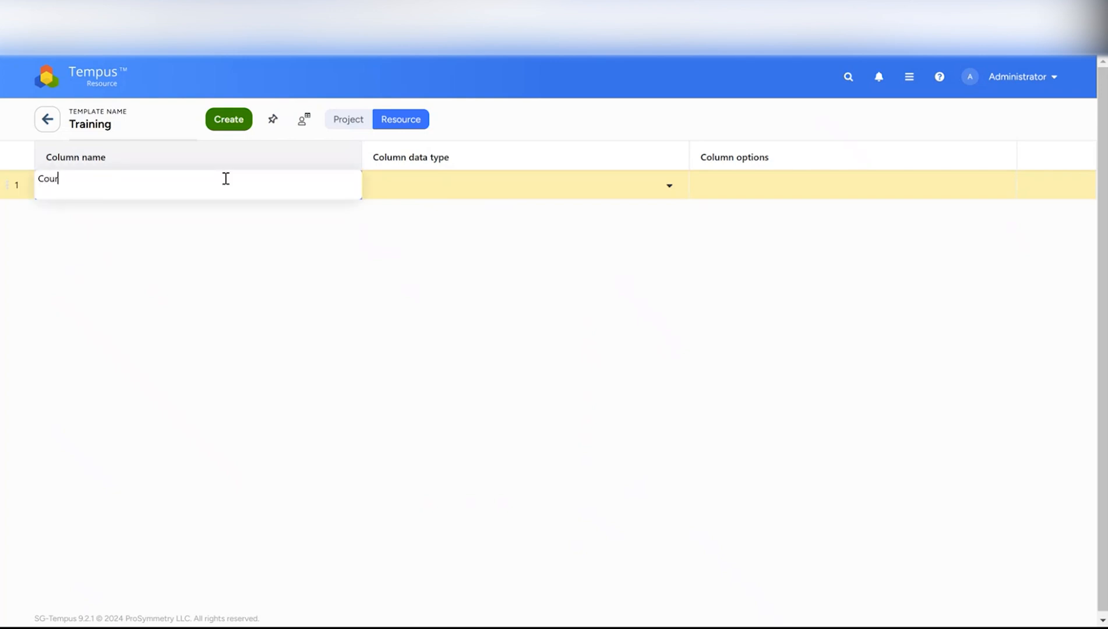
key("BackSpace")
type("se Name")
left_click(383, 182)
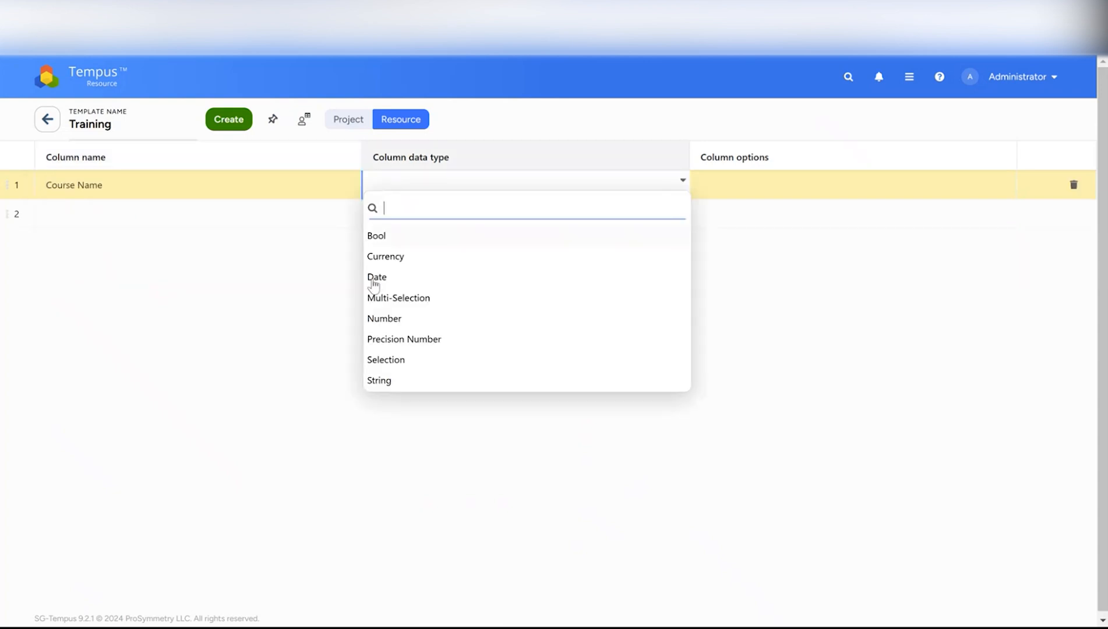
left_click(371, 381)
Add a second column named Date of Training with the Date data type
left_click(139, 222)
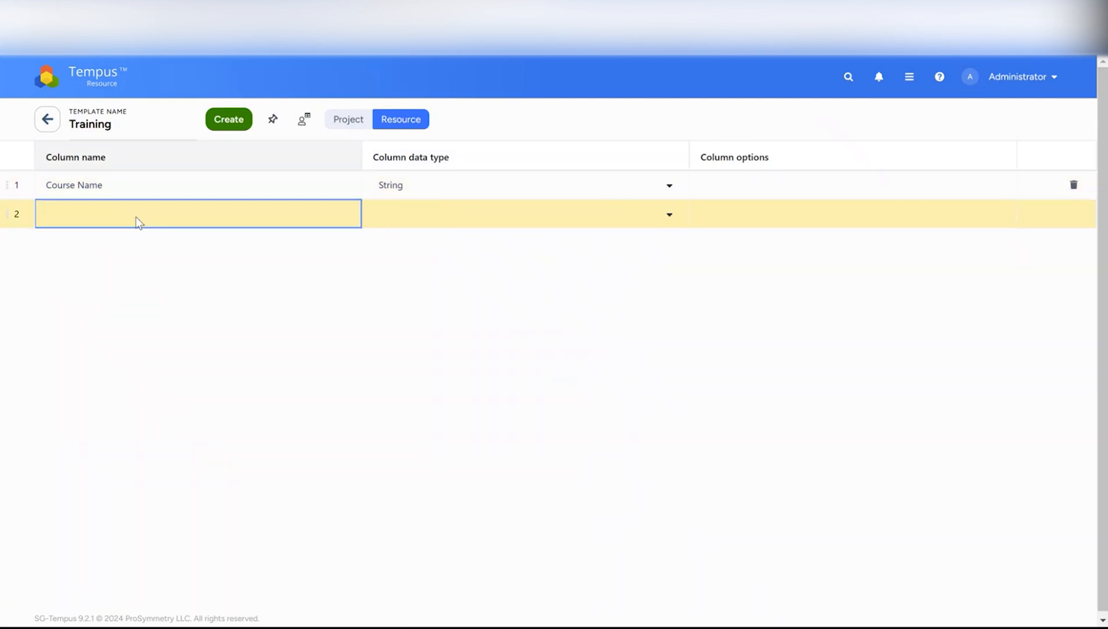
type("Dat")
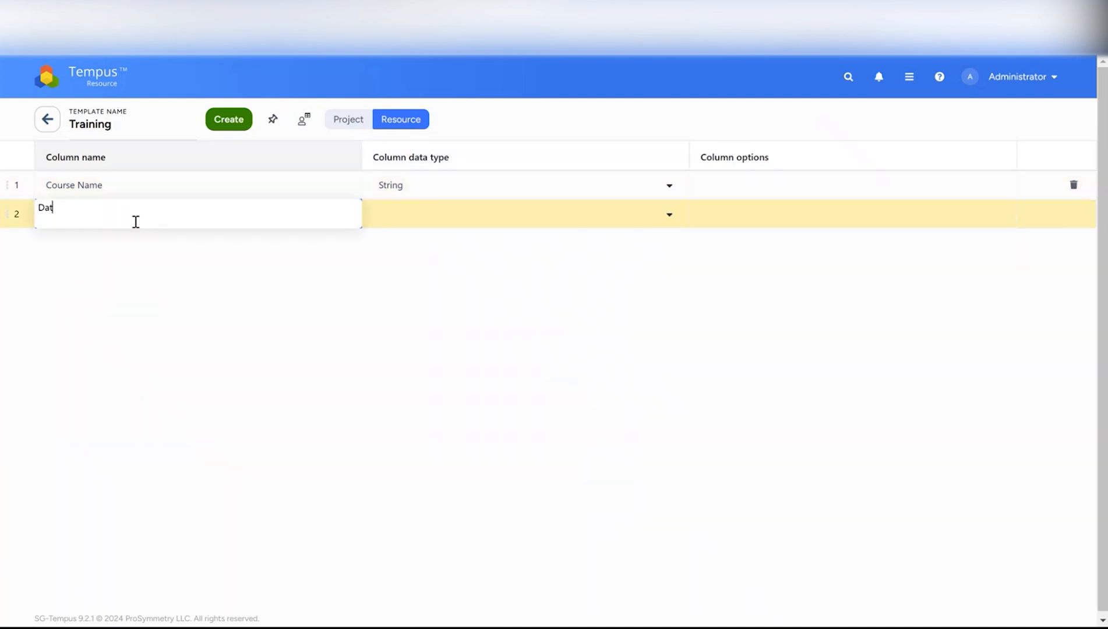
type("e of training")
key("BackSpace")
key("BackSpace")
key("BackSpace")
key("BackSpace")
key("BackSpace")
key("BackSpace")
key("BackSpace")
key("BackSpace")
type("Training")
left_click(561, 225)
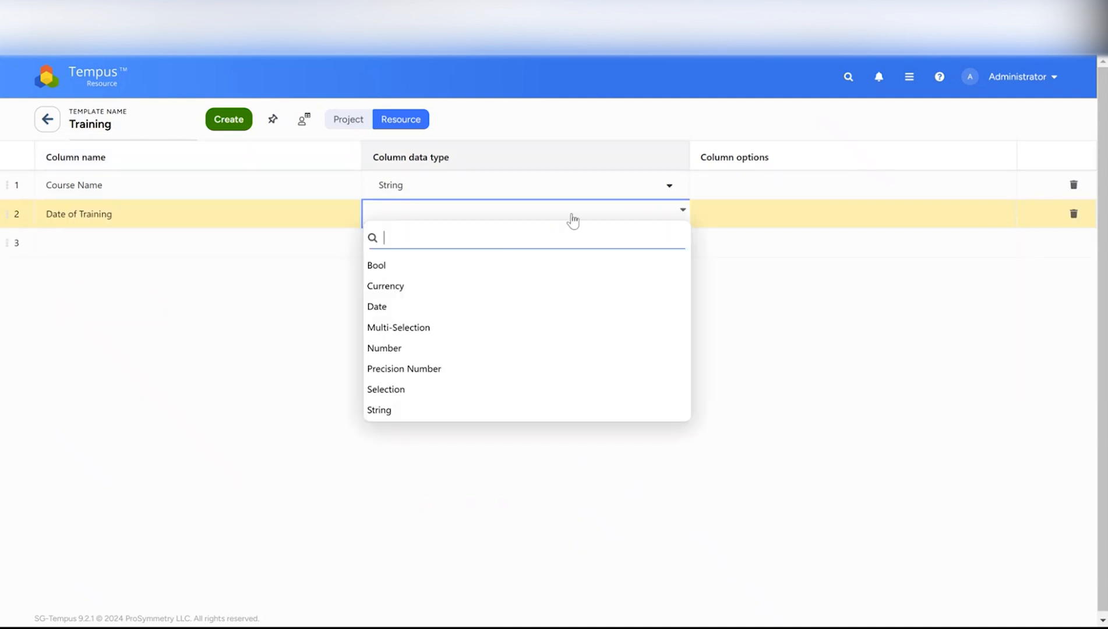
left_click(413, 309)
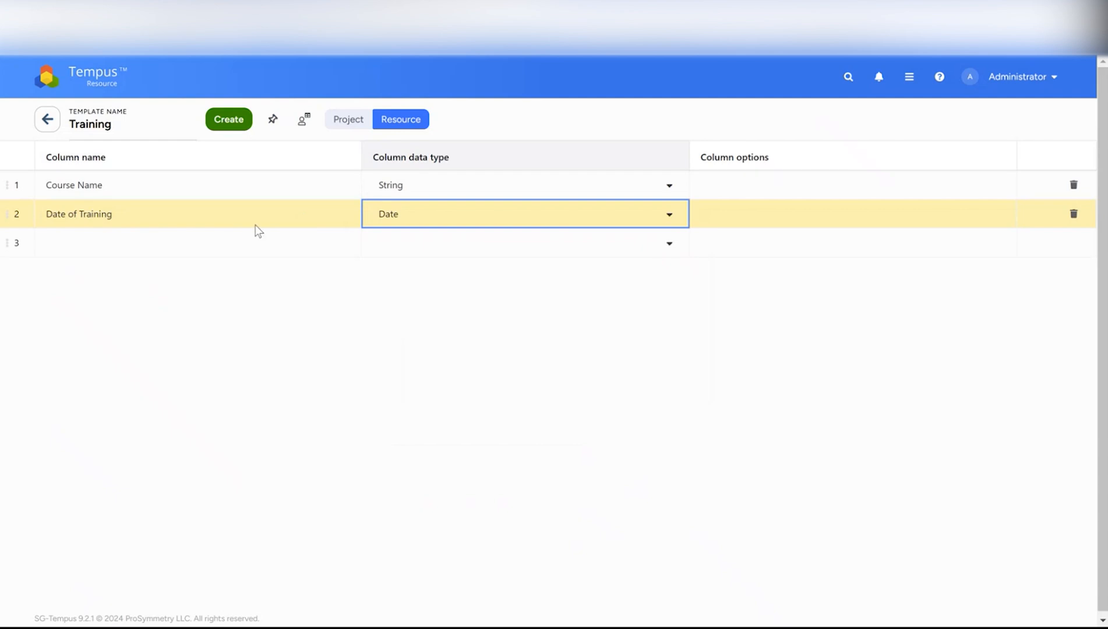
Add a third column named # of CE Credits with the Number data type
left_click(271, 249)
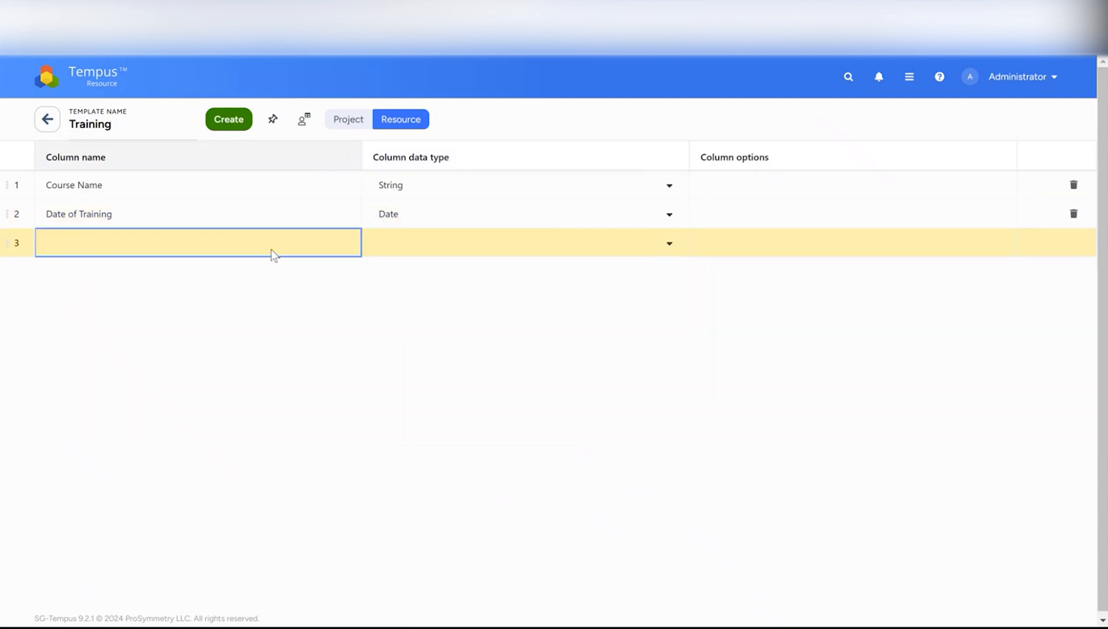
double_click(346, 252)
type("# of CE Credits")
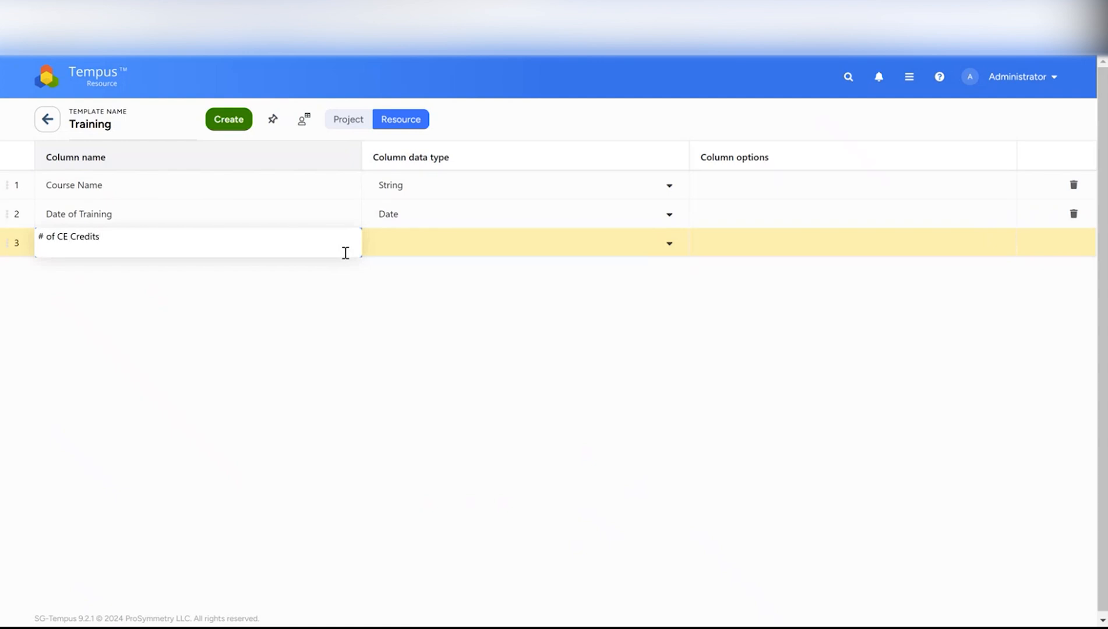
left_click(436, 246)
left_click(391, 378)
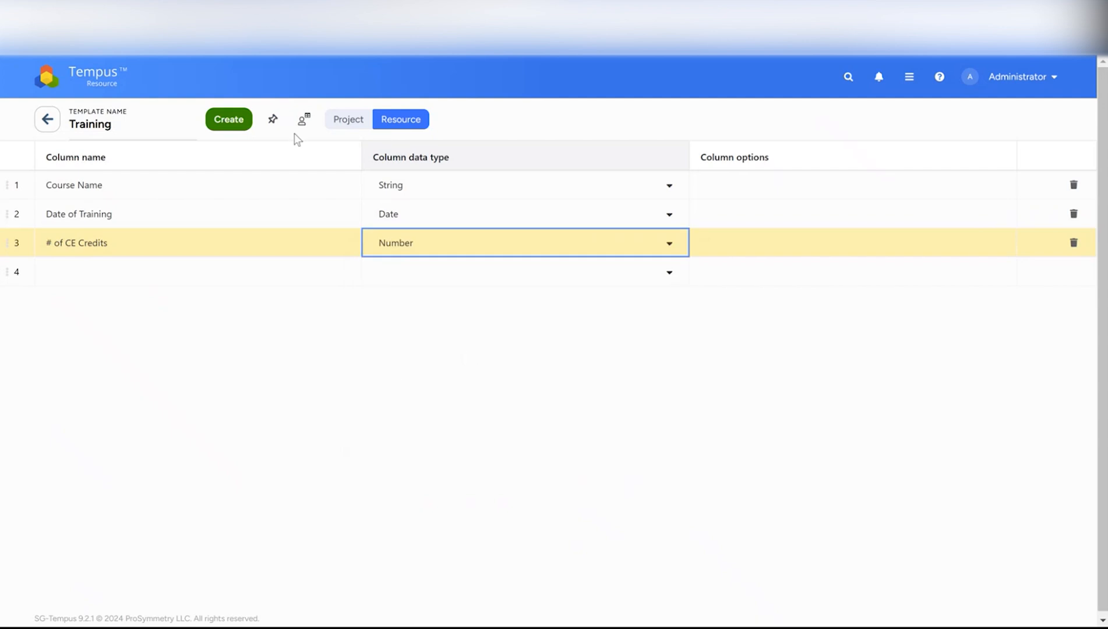
Create the Training template and return to the home screen
left_click(225, 121)
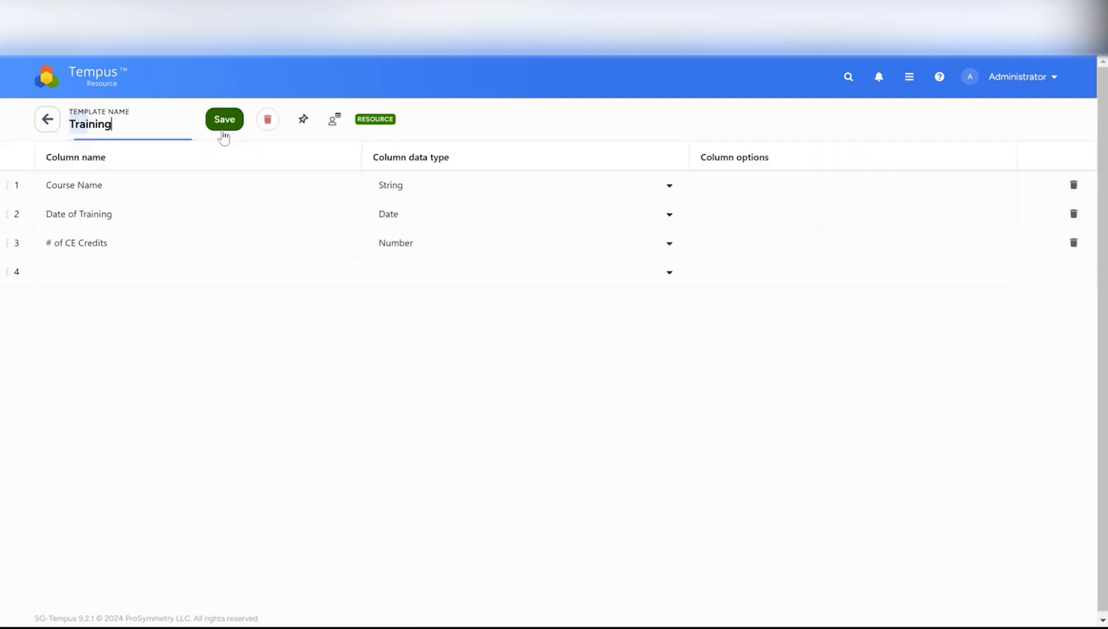
left_click(100, 70)
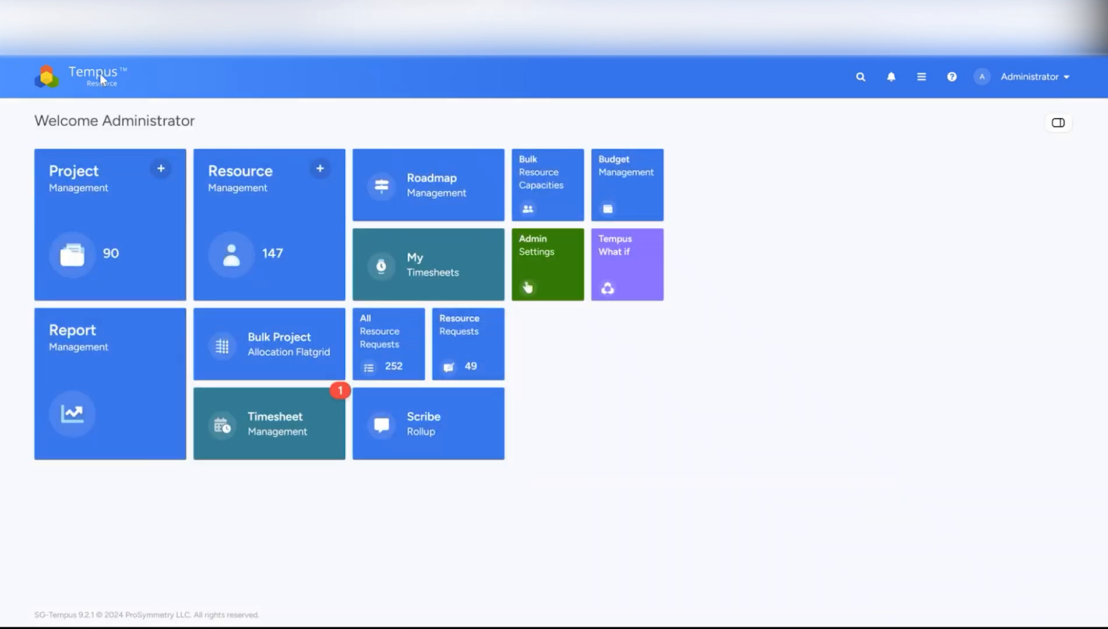
Open a resource from Resource Management and switch its view to Sheets
left_click(230, 178)
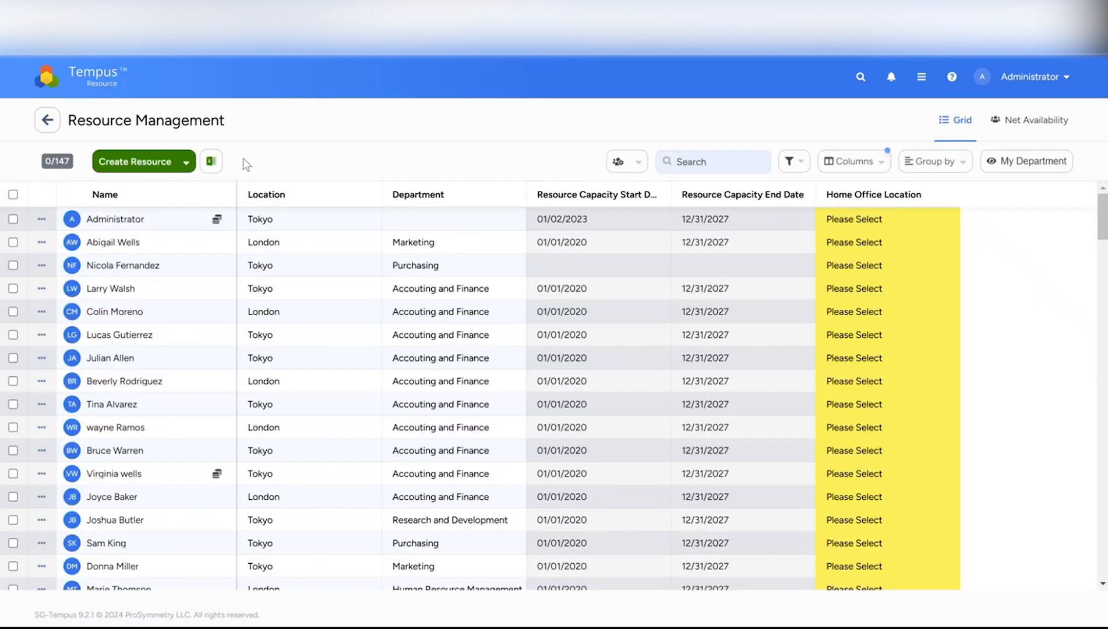
left_click(119, 359)
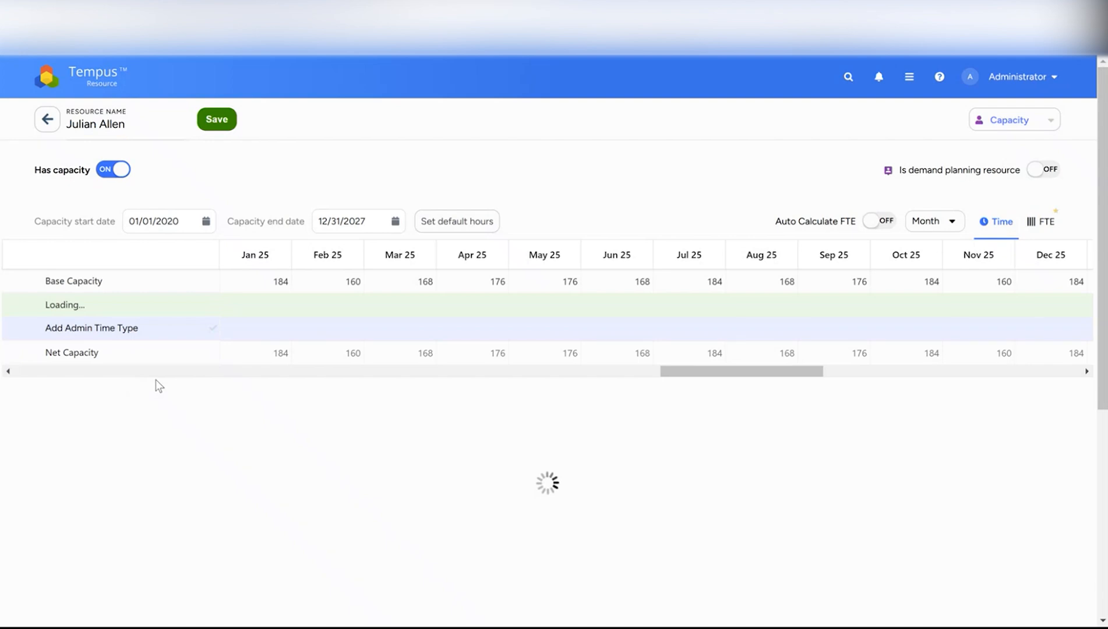
left_click(1003, 125)
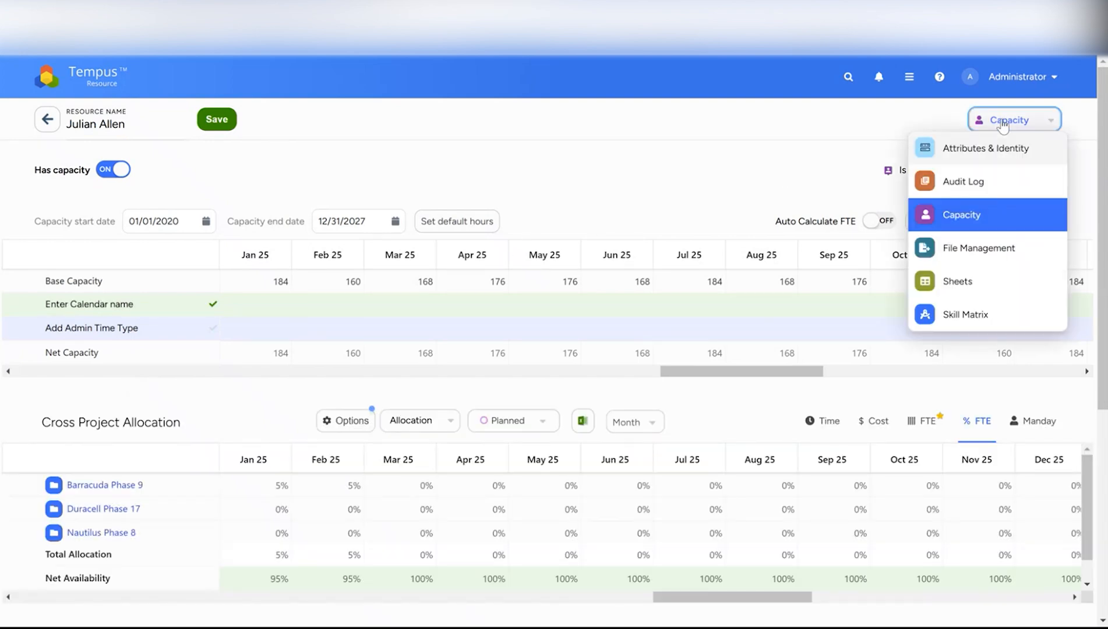
left_click(951, 285)
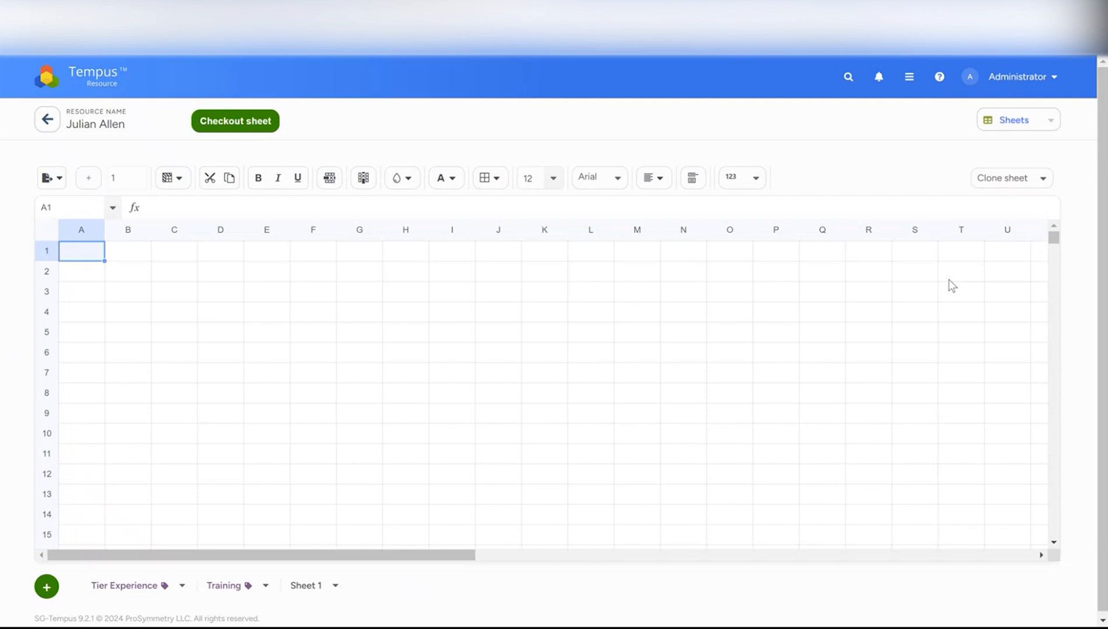
Open the Training sheet tab and check out the sheet for editing
left_click(226, 588)
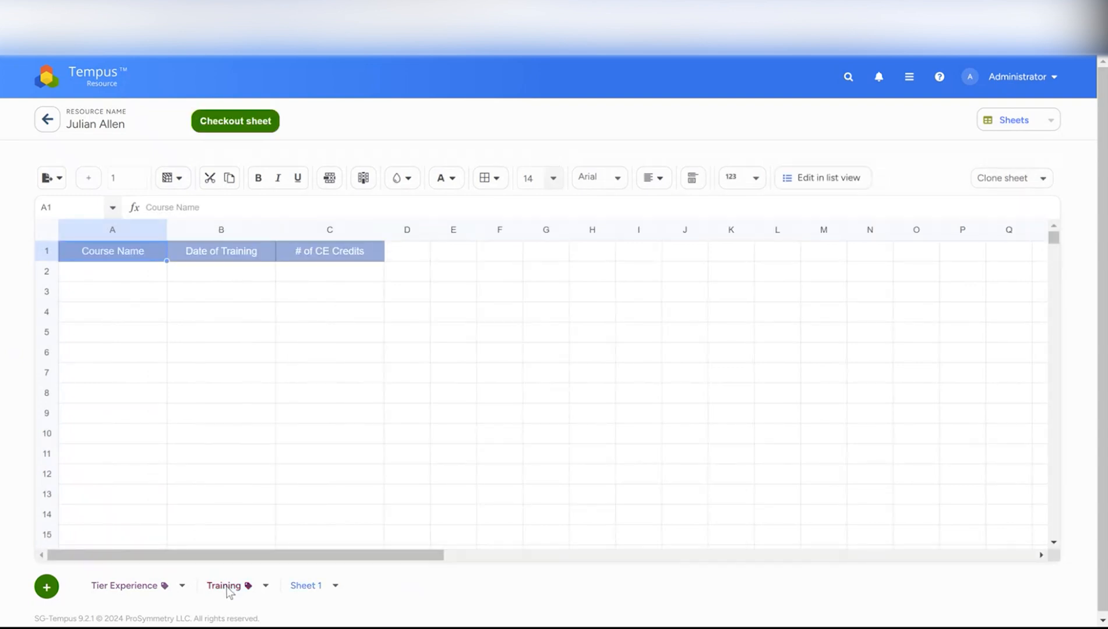
left_click(191, 255)
left_click(306, 251)
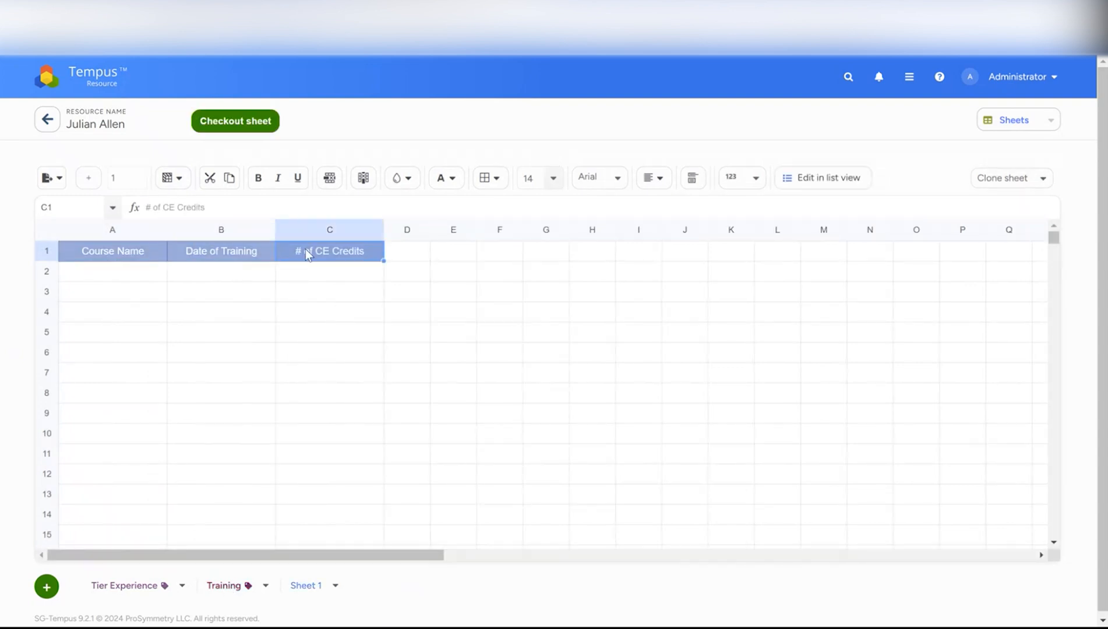
left_click(246, 125)
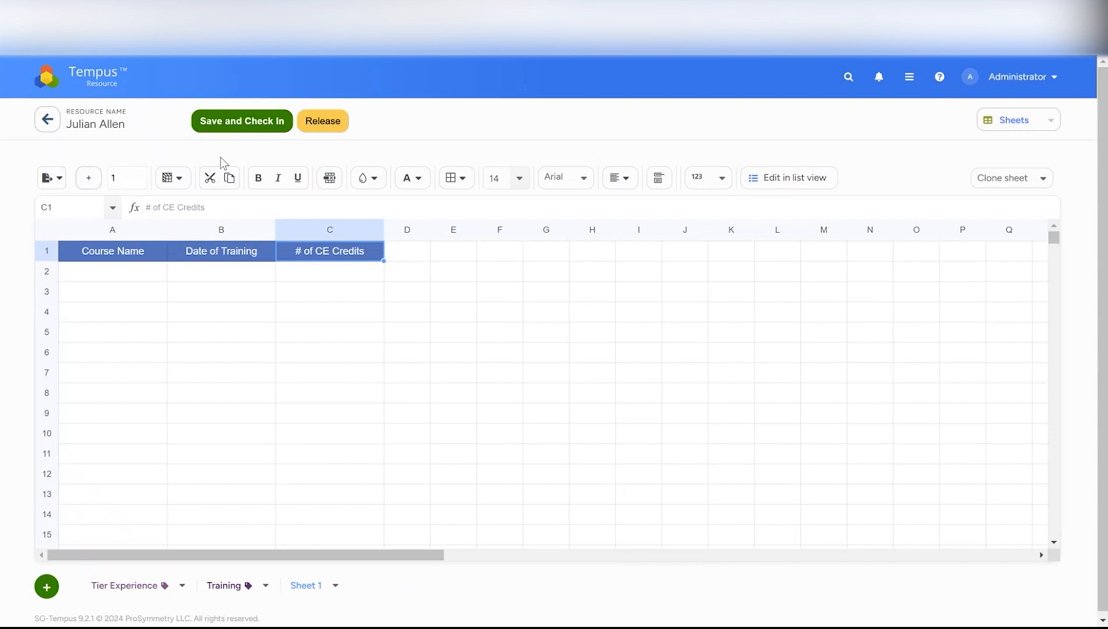
Fill row 2 with Course 1, training date 01/01/2025, and 2 CE credits
left_click(127, 267)
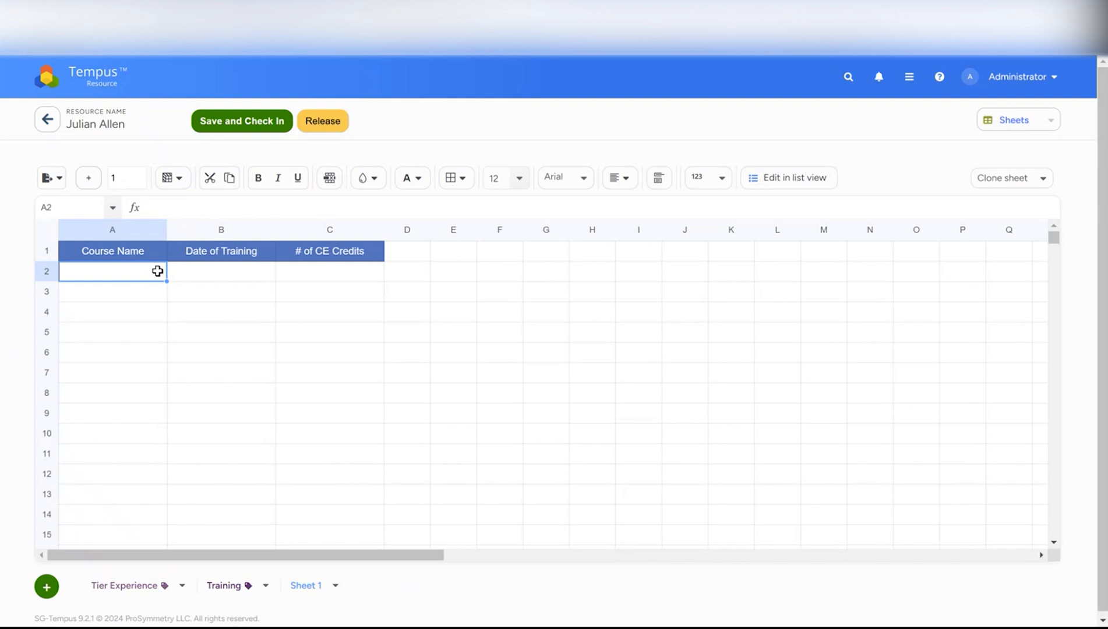
type("Cou")
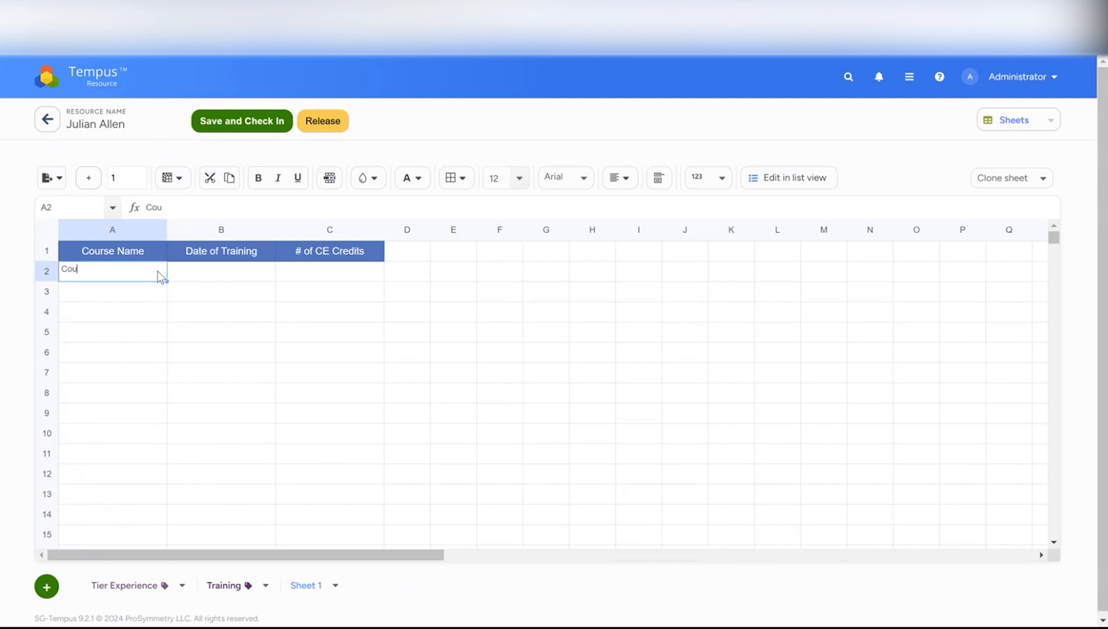
type("rse 1")
left_click(221, 274)
left_click(273, 281)
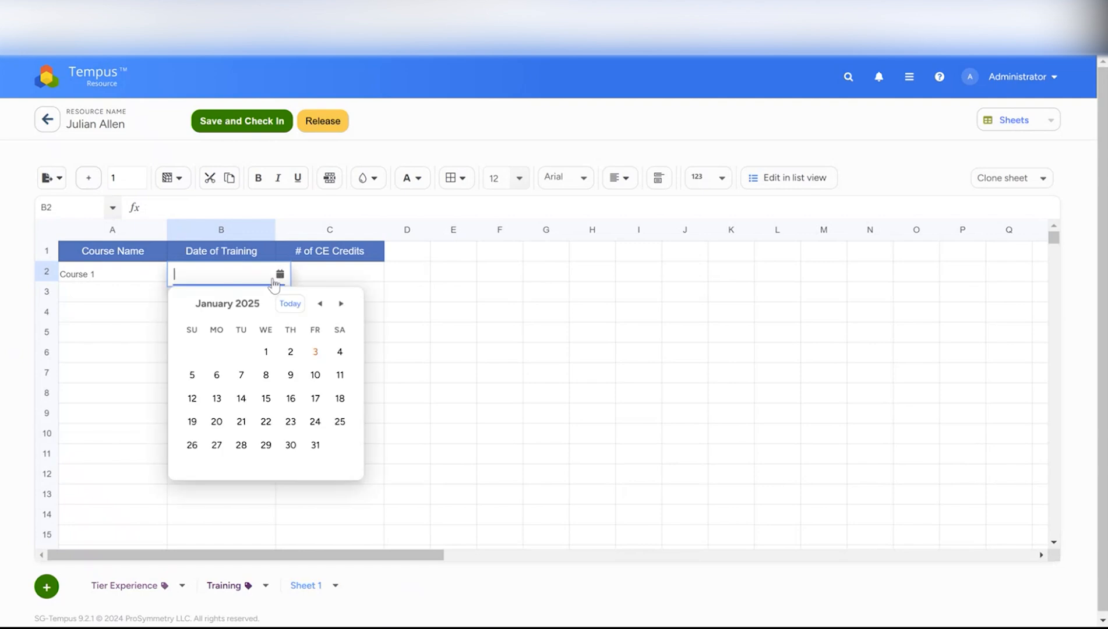
left_click(266, 352)
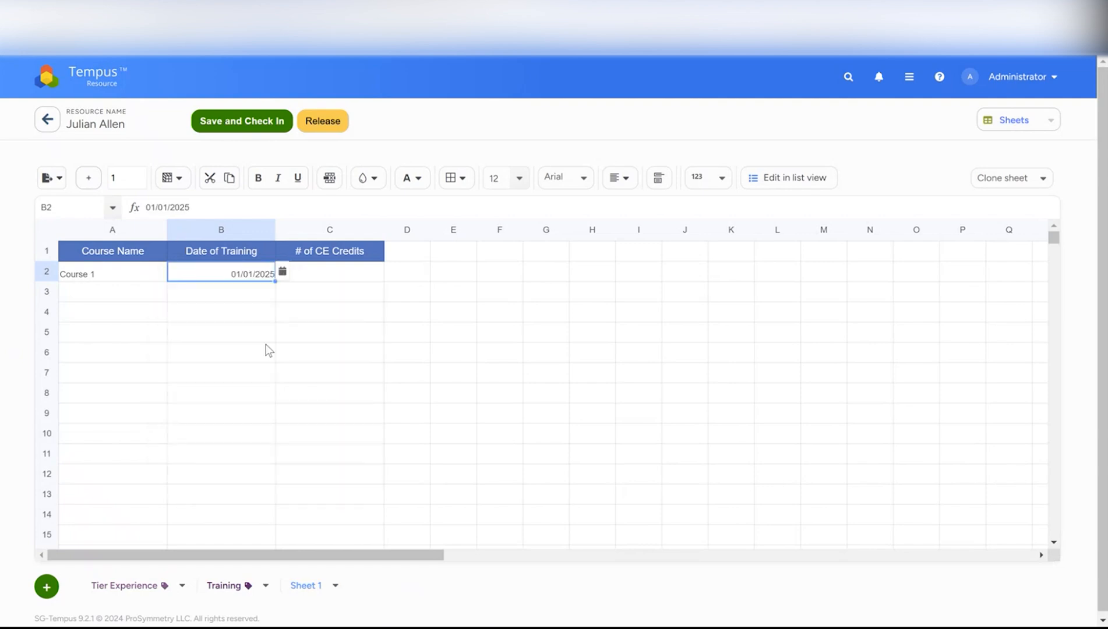
left_click(308, 275)
type("2")
key("Return")
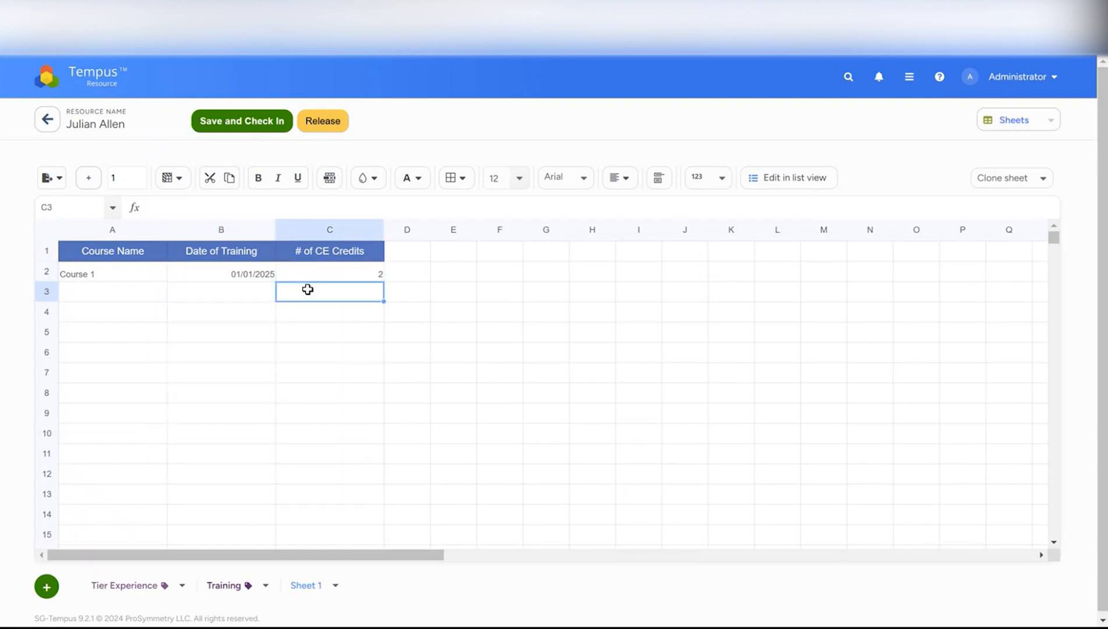
Fill row 3 with Course 2, training date 01/08/2025, and 2 CE credits
left_click(143, 290)
type("Course 2")
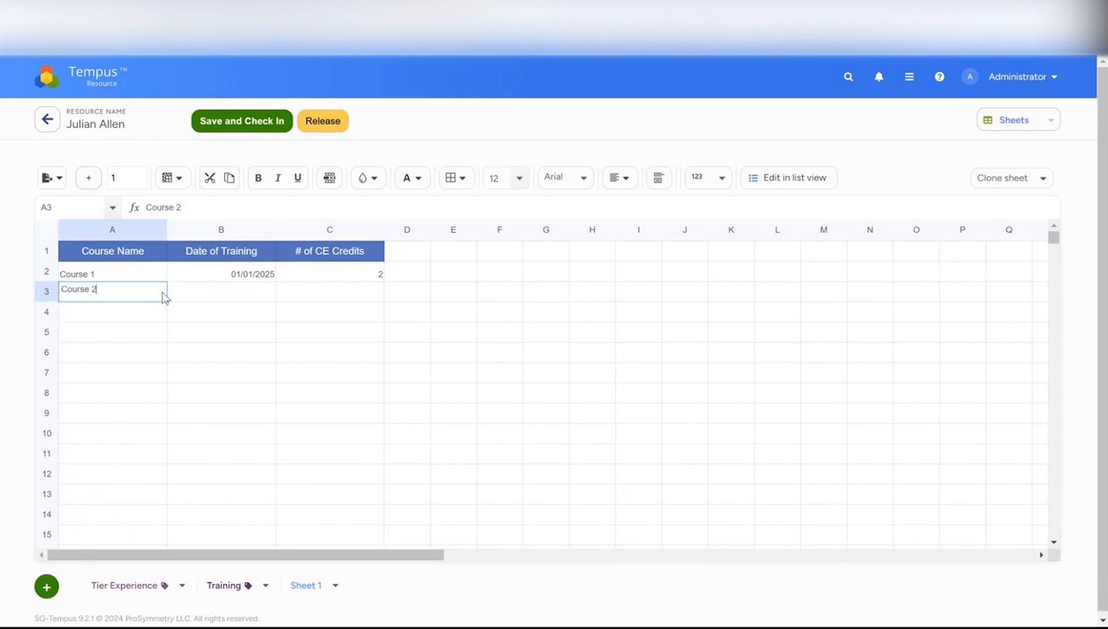
left_click(205, 299)
left_click(275, 294)
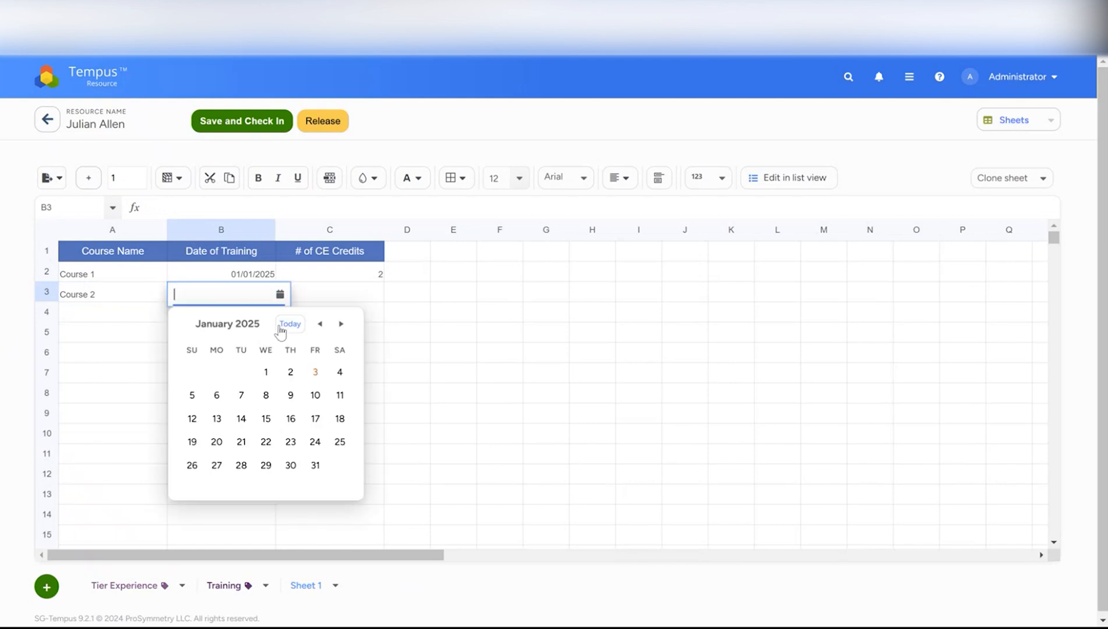
left_click(270, 392)
left_click(316, 291)
type("2")
left_click(324, 317)
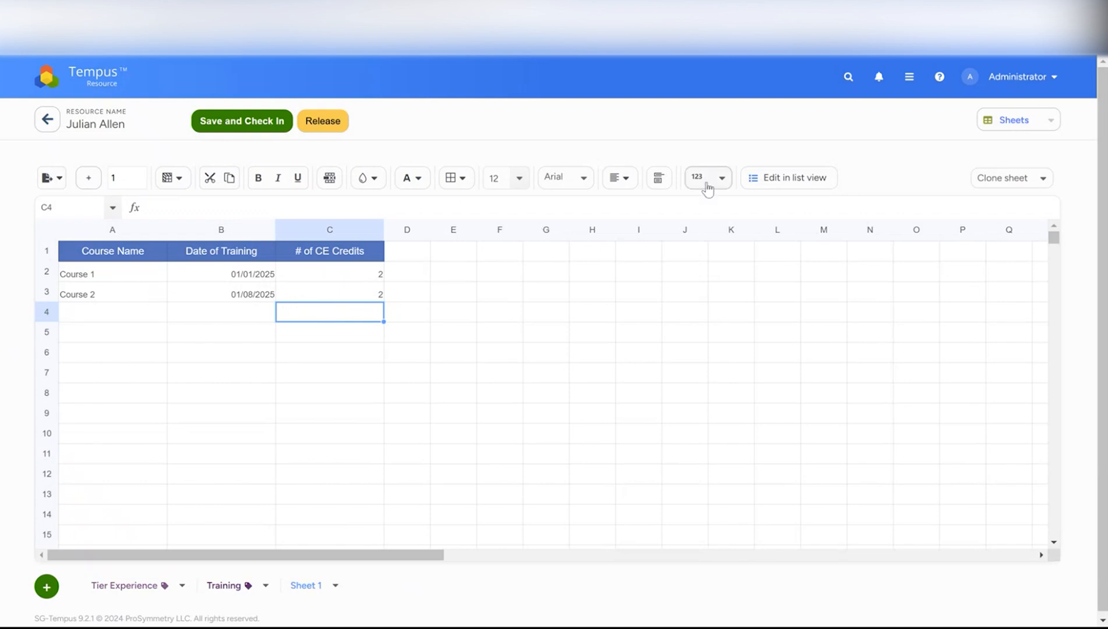
Switch the Training sheet to list view
left_click(773, 180)
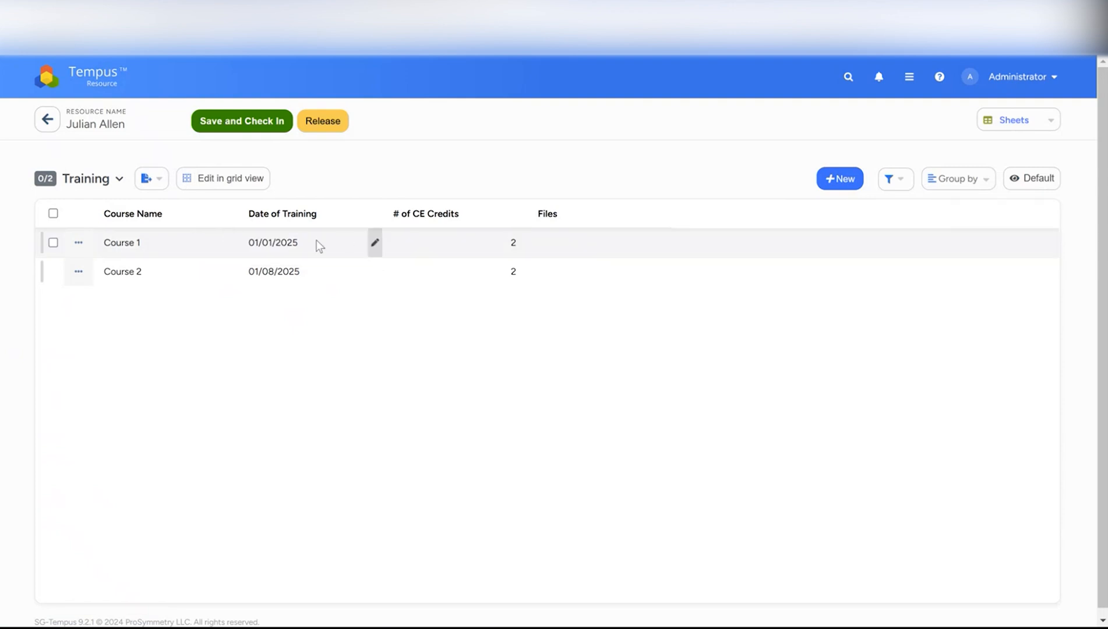
left_click(375, 244)
left_click(503, 330)
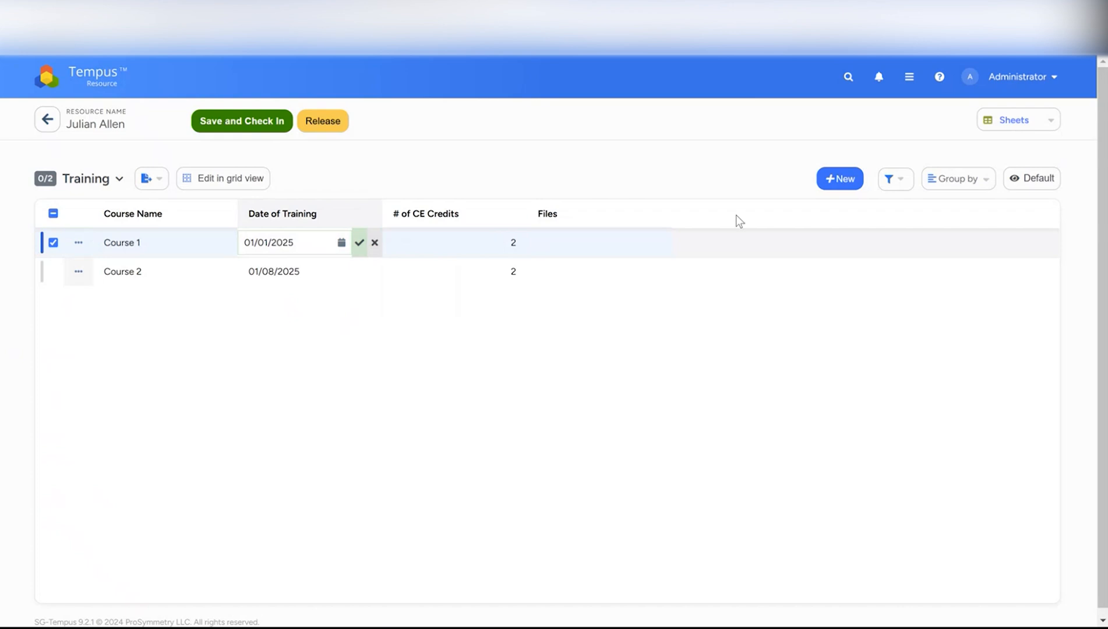
Add a new item named Course 3 with training date 01/07/2025 and save it
left_click(846, 181)
left_click(413, 274)
type("Course 3")
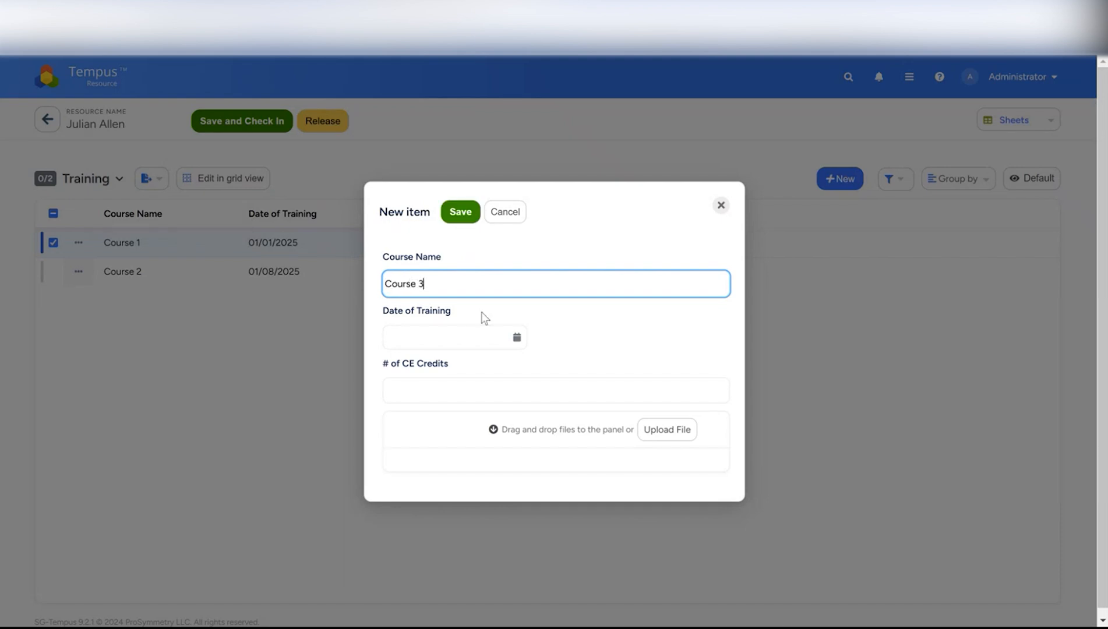
left_click(516, 338)
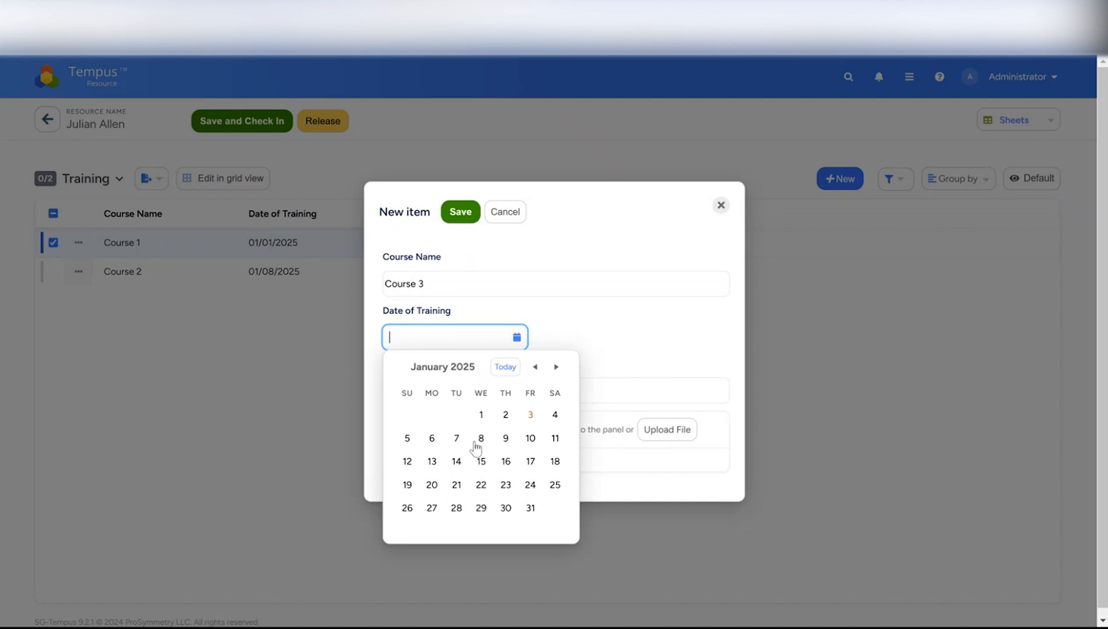
left_click(457, 440)
left_click(510, 390)
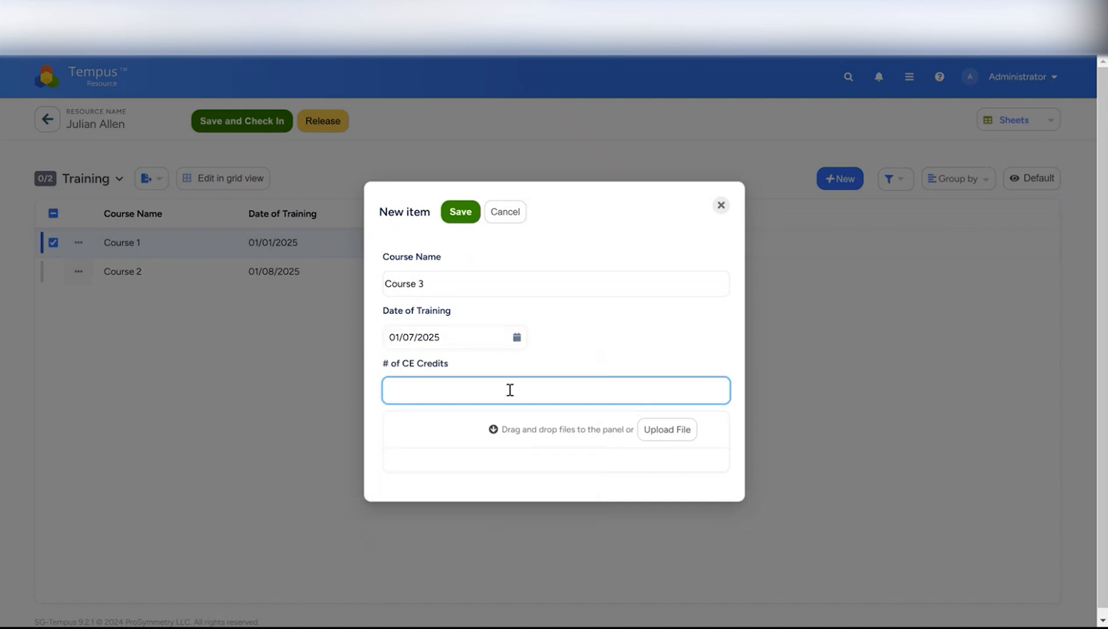
type("3")
key("Tab")
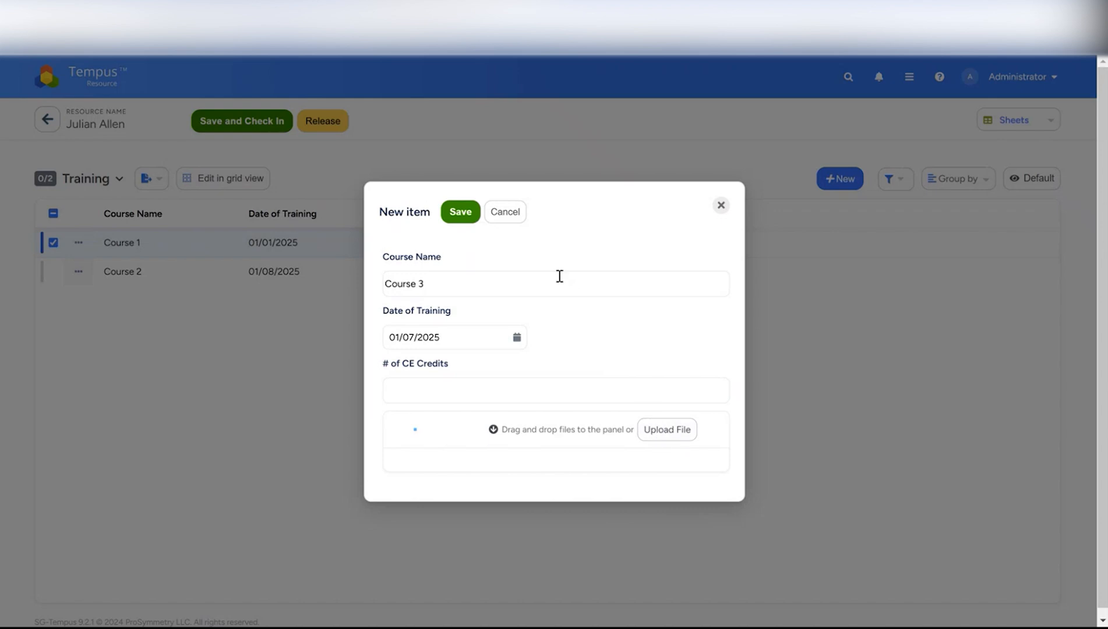
left_click(469, 218)
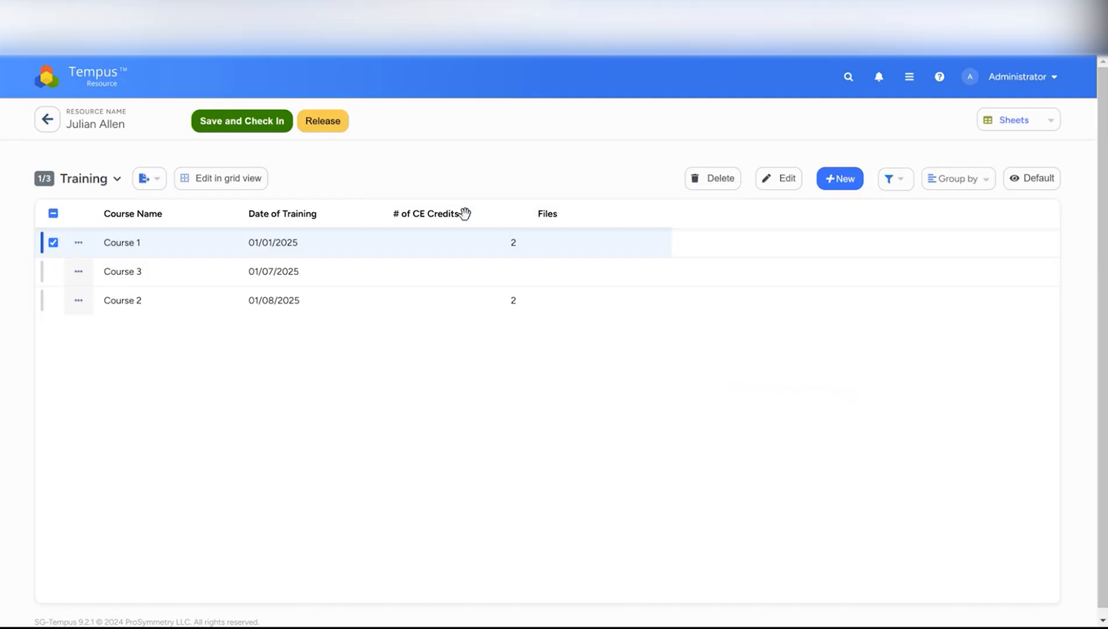
Return to grid view and save and check in the Training sheet
left_click(217, 122)
left_click(220, 182)
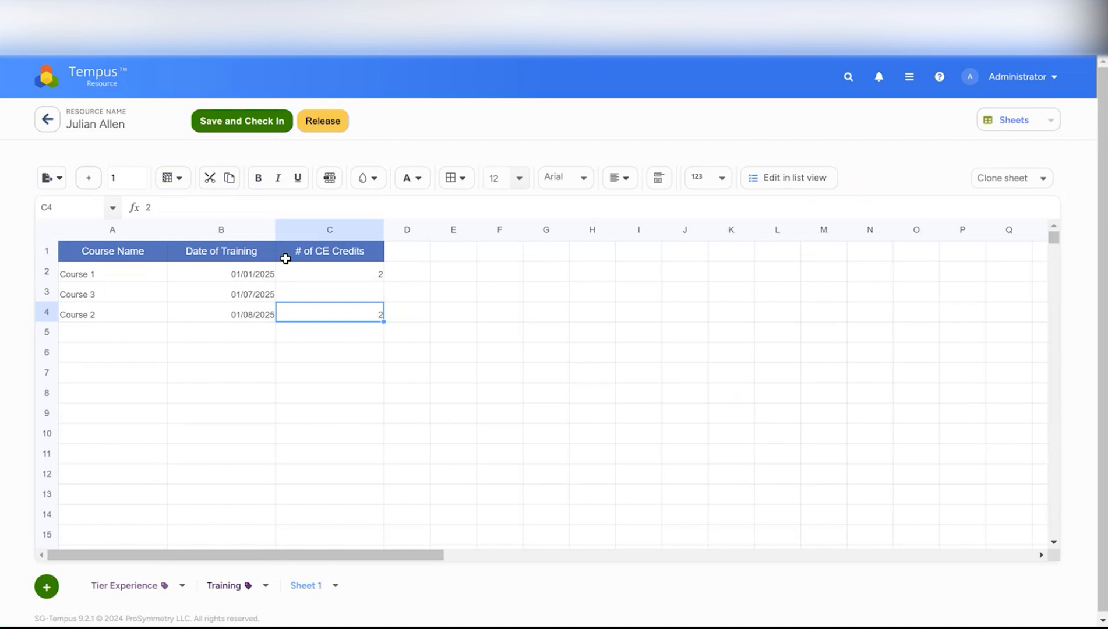
left_click(271, 121)
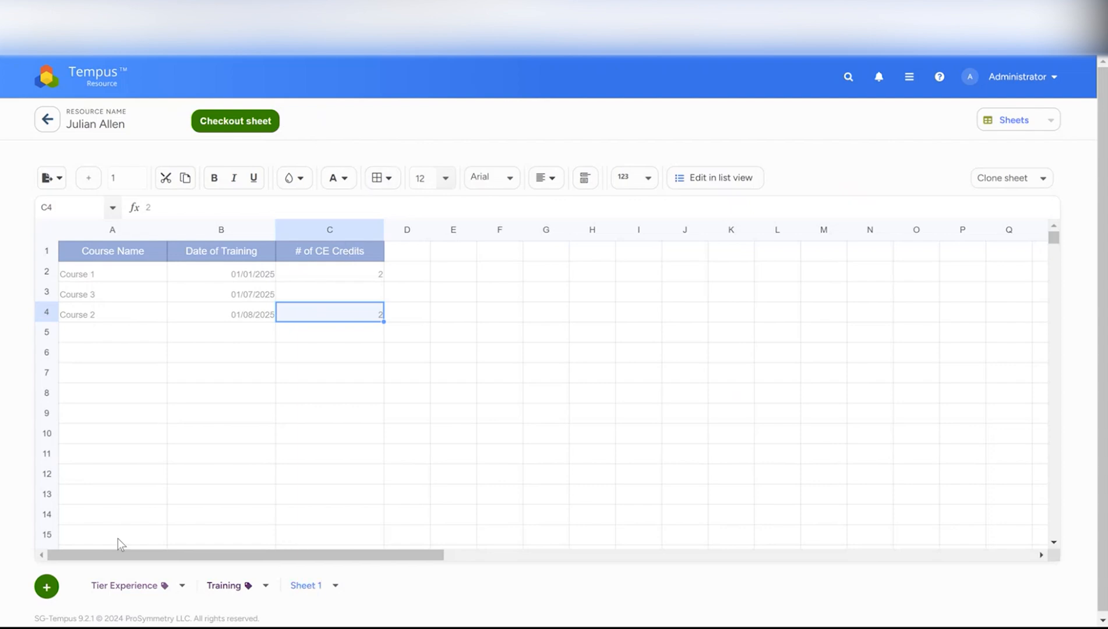
Add a new sheet, enter DATA in cell A1 of Sheet 1, and save and check it in
left_click(42, 592)
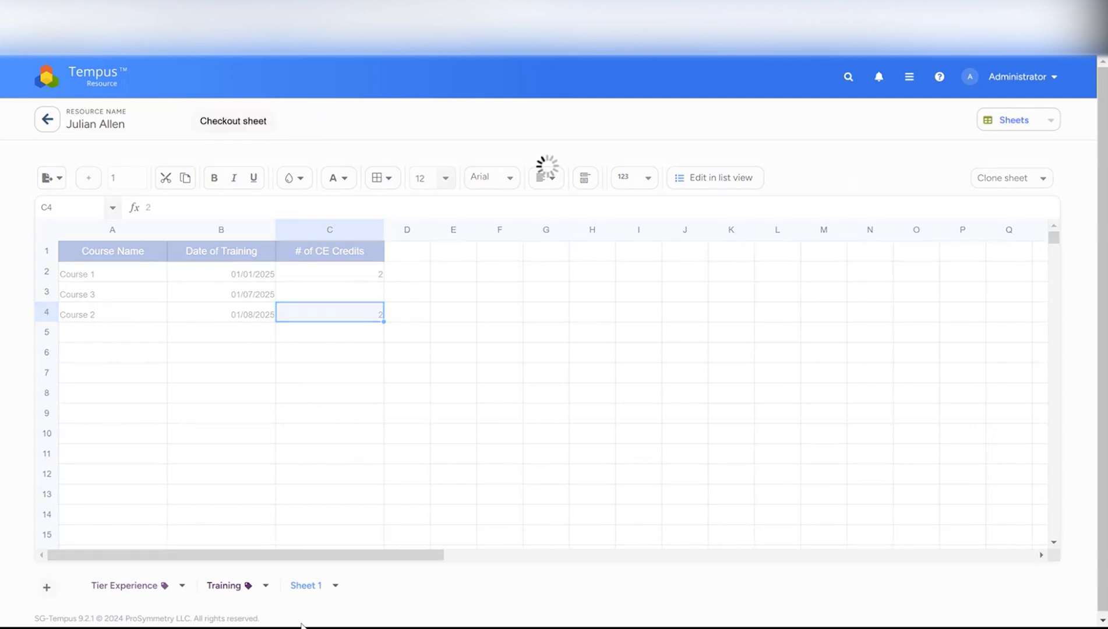
left_click(376, 588)
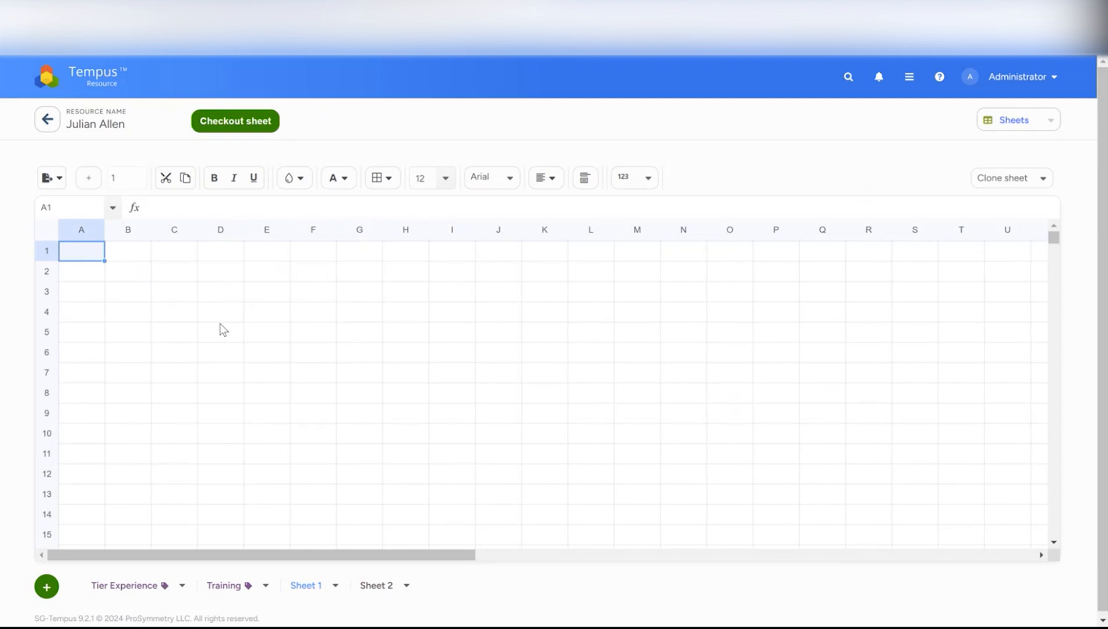
left_click(257, 123)
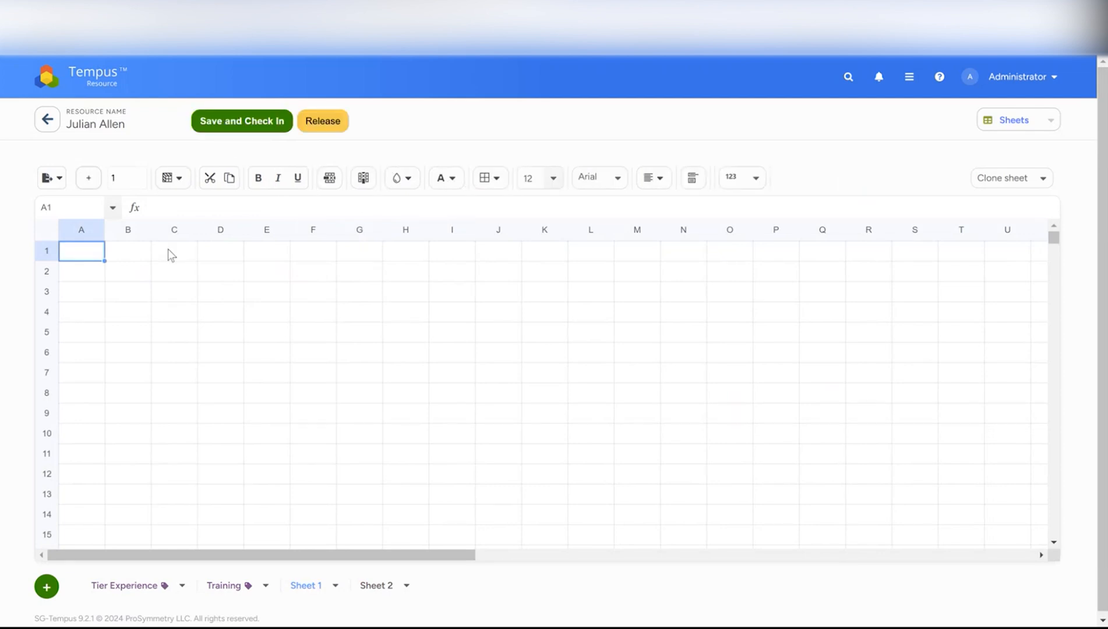
type("12345")
left_click(226, 125)
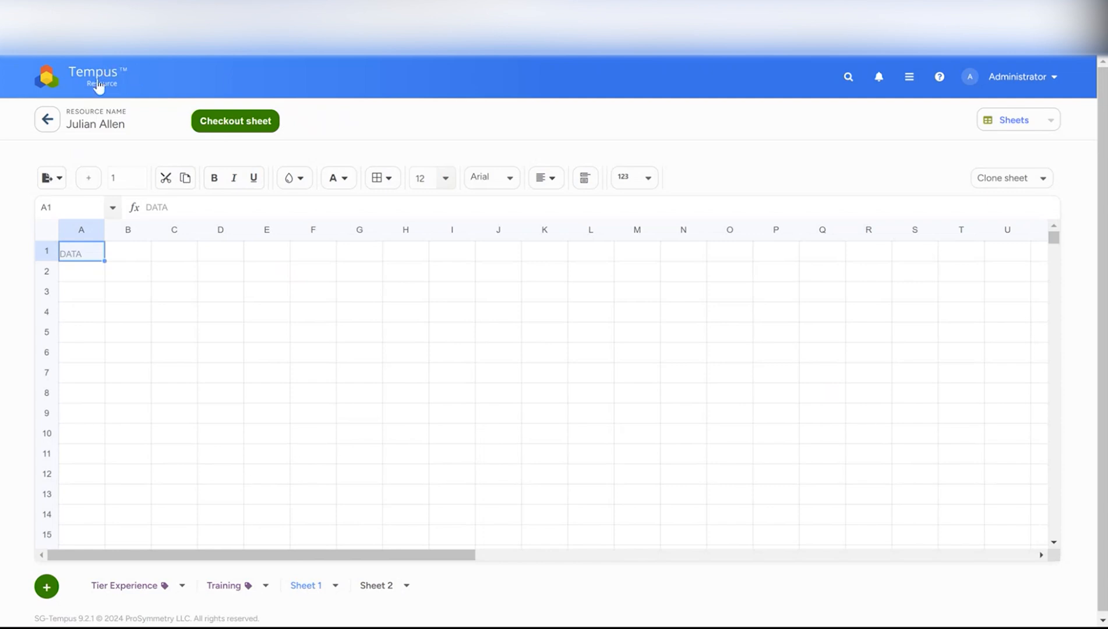
Open another resource from Resource Management and switch its view to Sheets
left_click(48, 120)
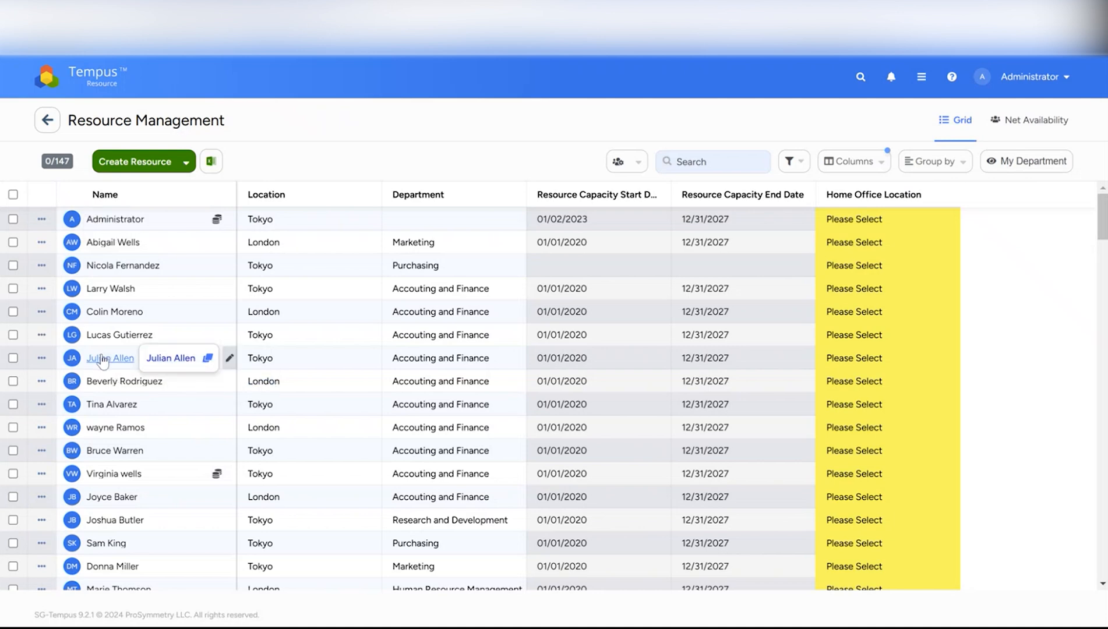
left_click(100, 381)
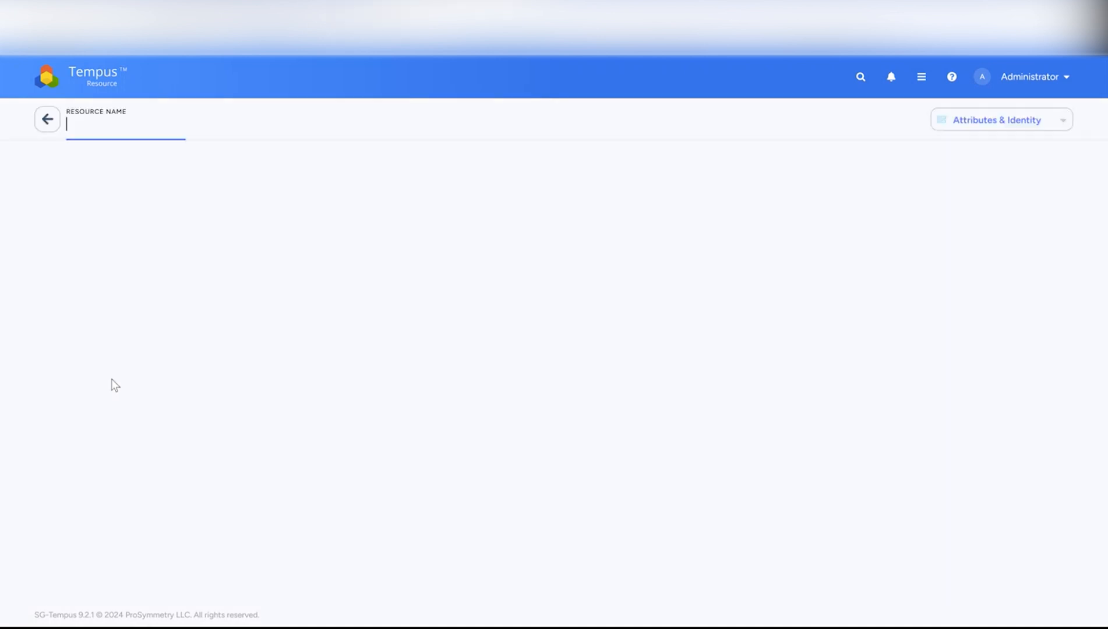
left_click(998, 123)
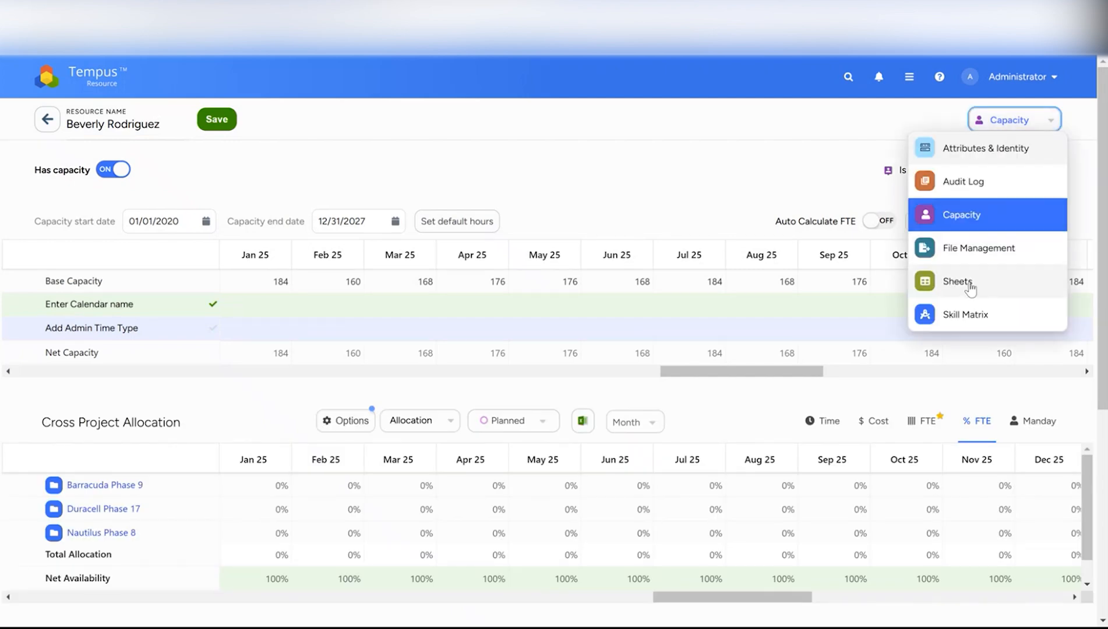
left_click(959, 281)
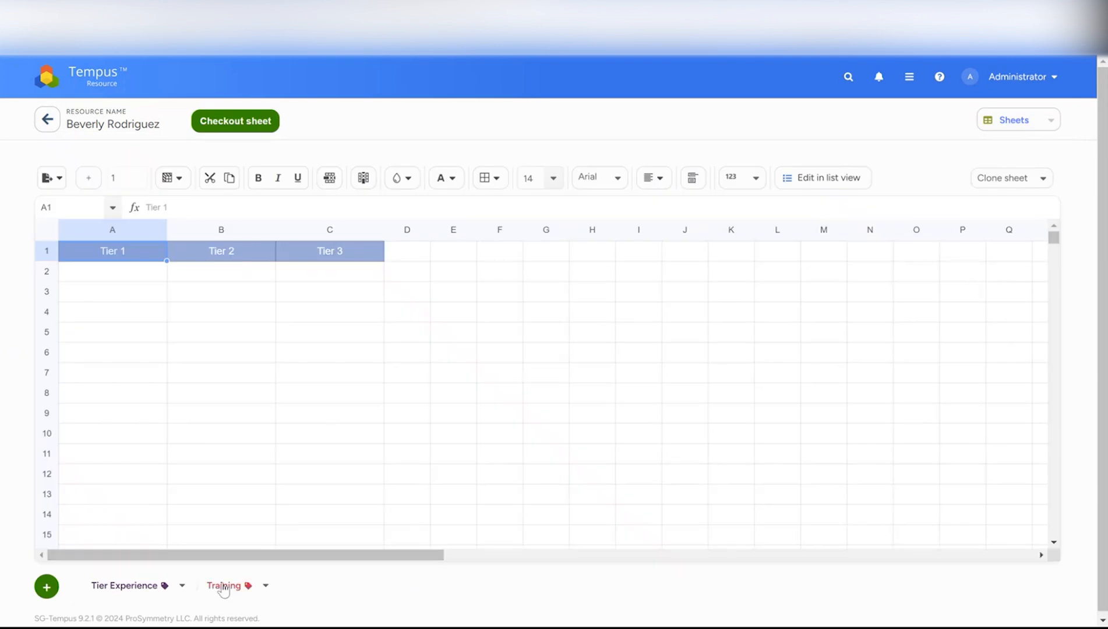
Clone the first resource's Training sheet into this resource's Training tab with open on clone enabled
left_click(225, 588)
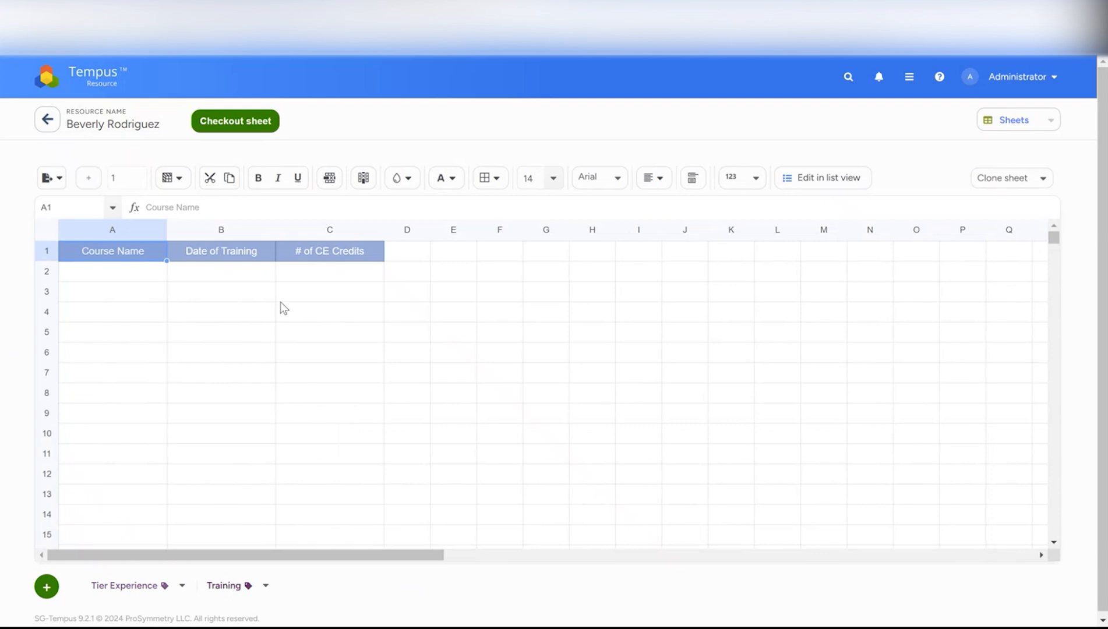
left_click(997, 180)
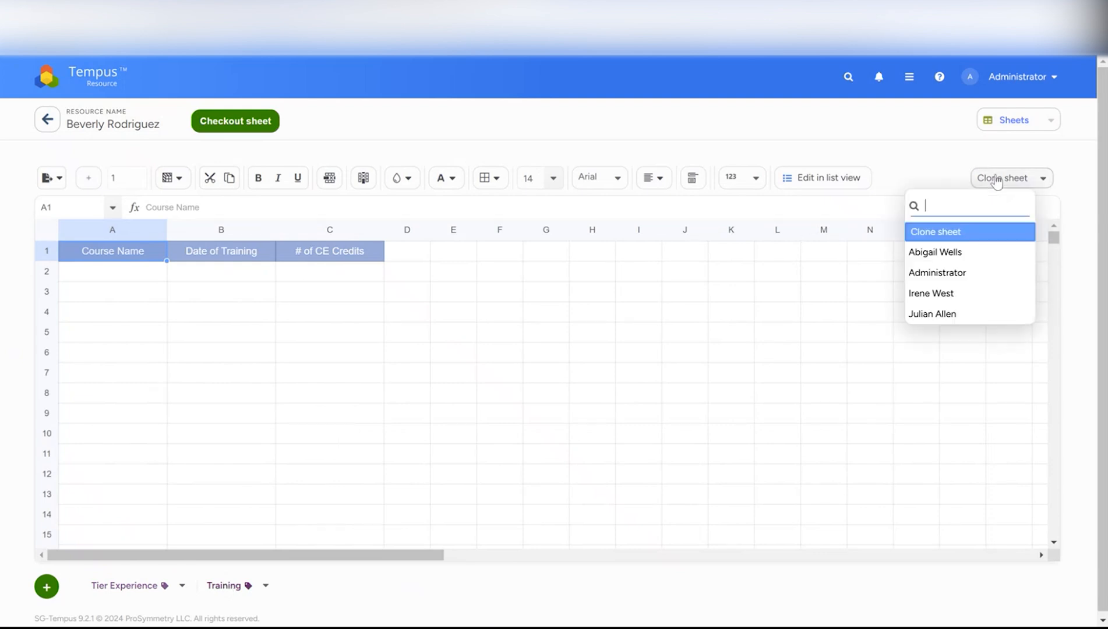
left_click(932, 314)
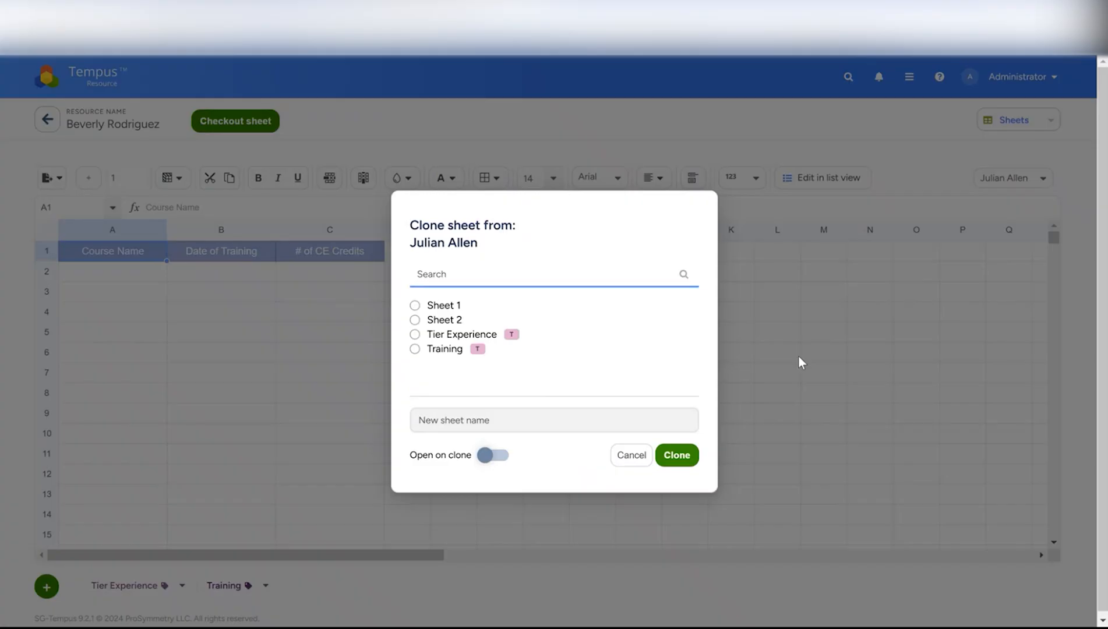
left_click(415, 349)
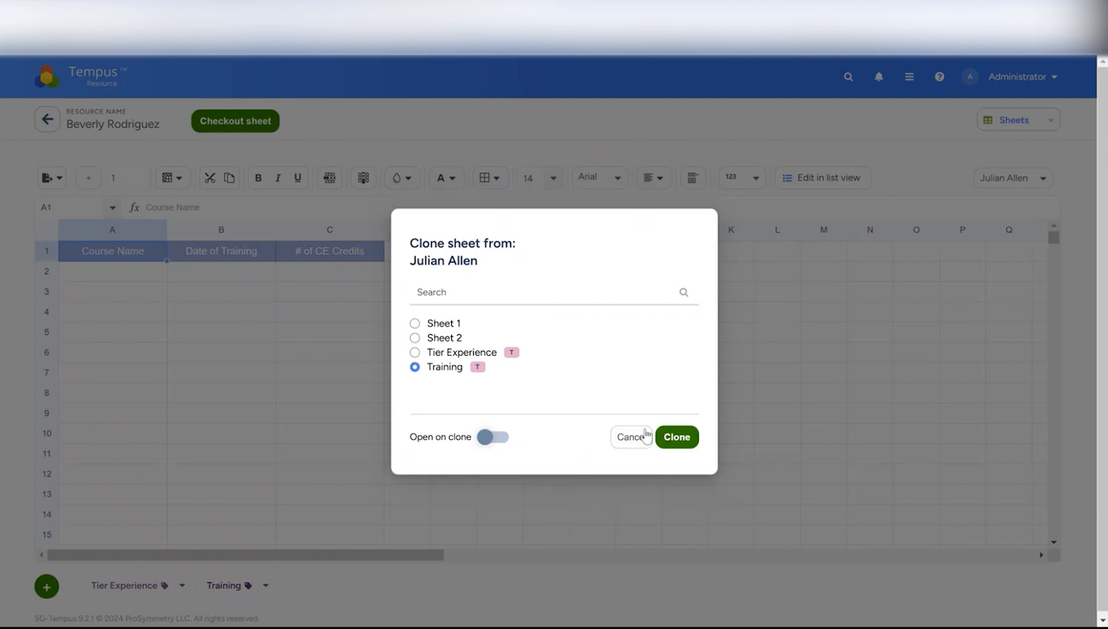
left_click(500, 437)
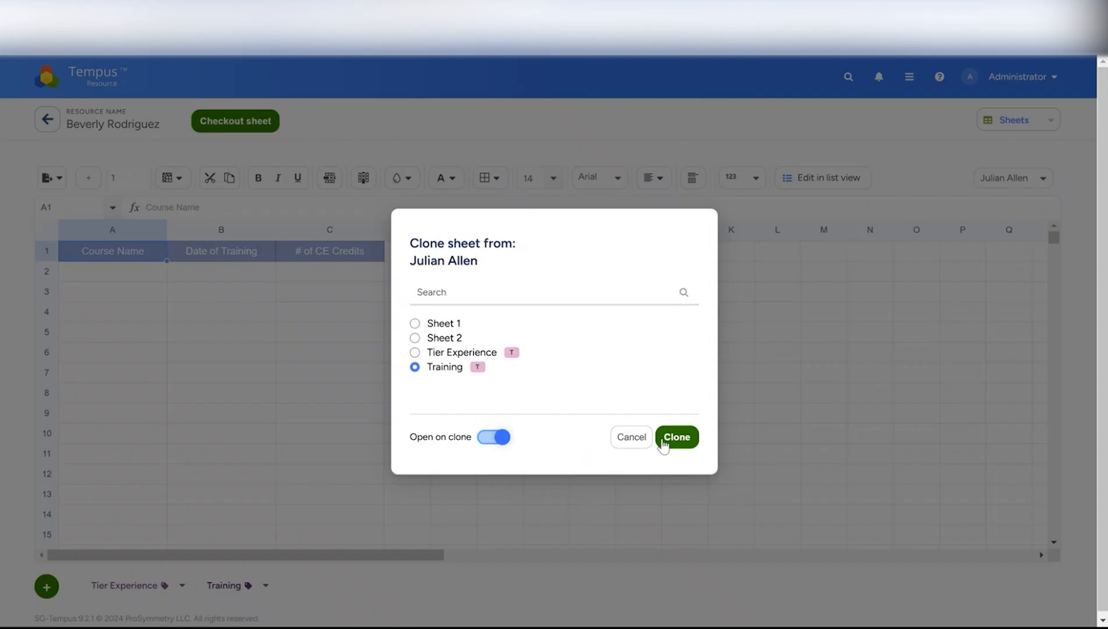
left_click(671, 438)
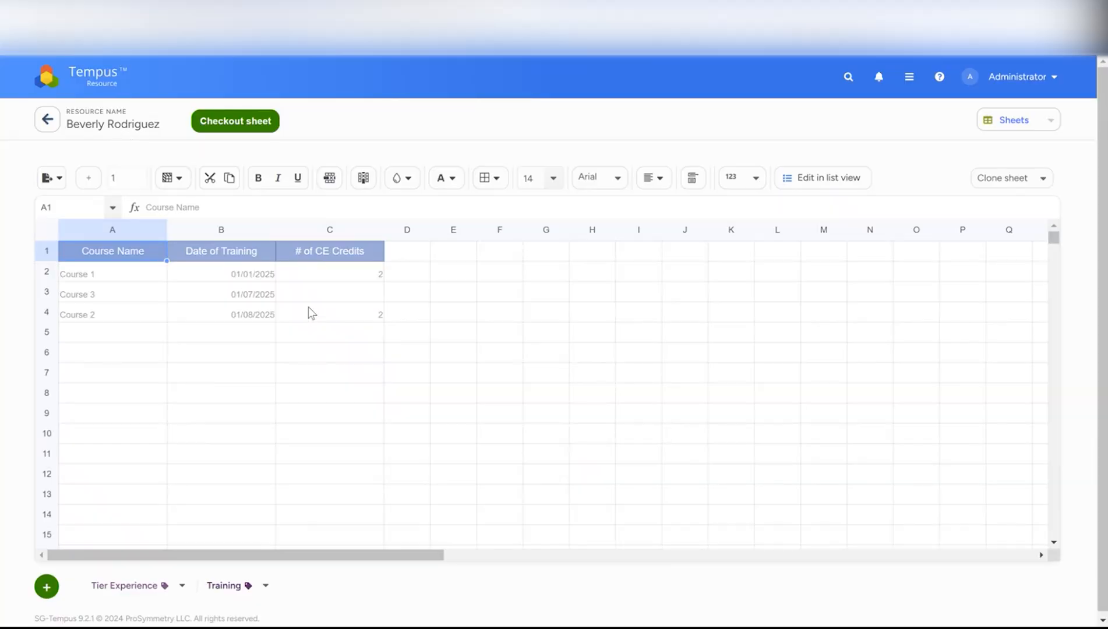
Inspect the cloned training rows' cells and the list of resources to clone from
left_click(352, 293)
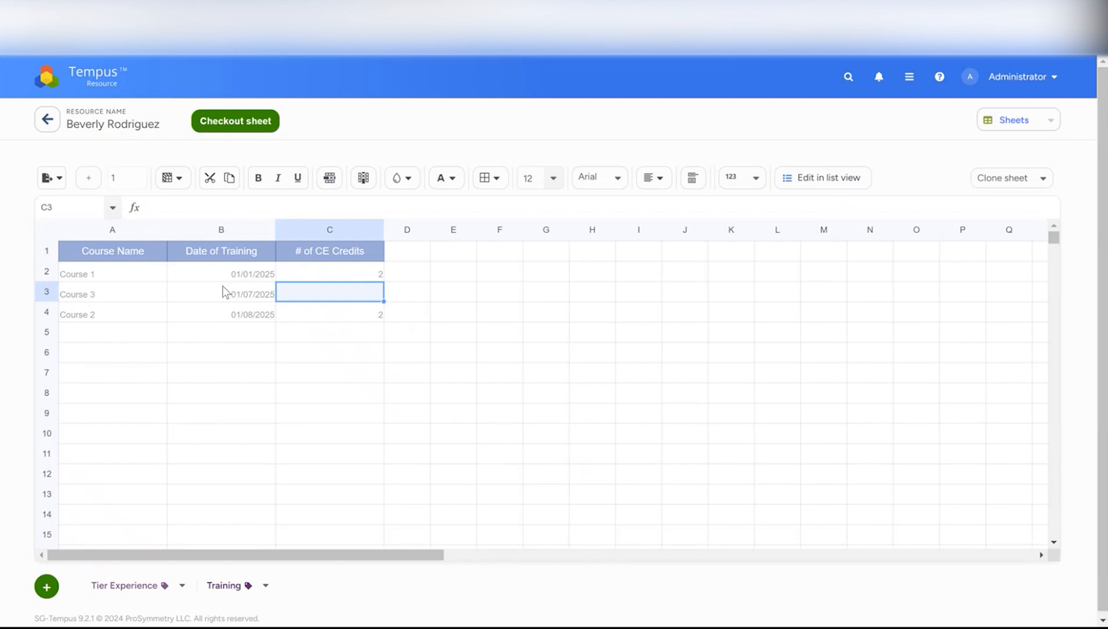
left_click(248, 292)
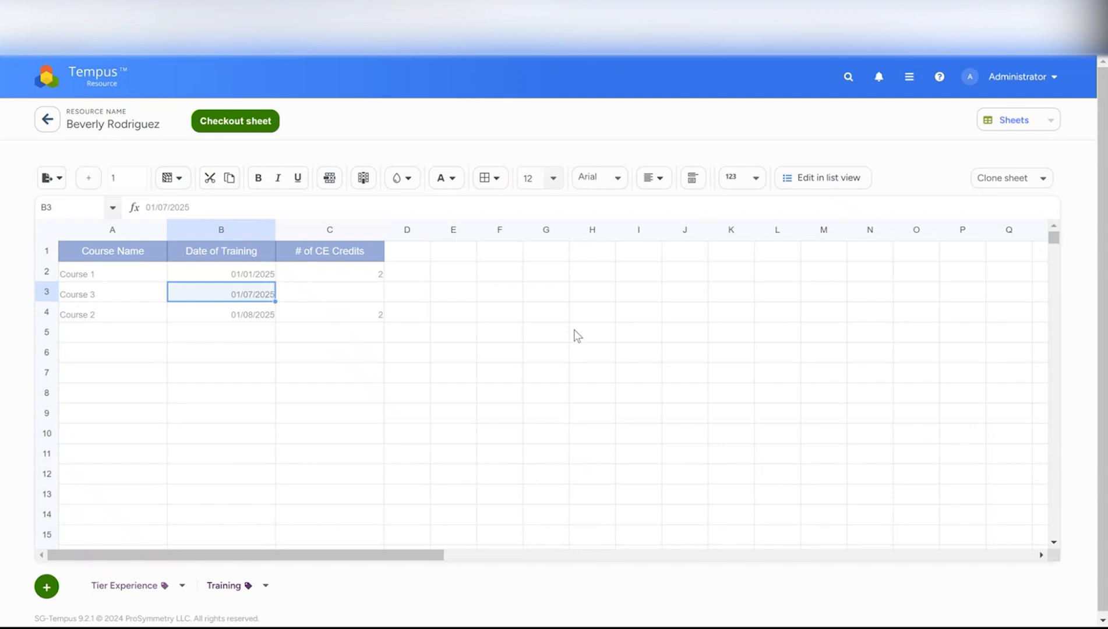
left_click(1007, 181)
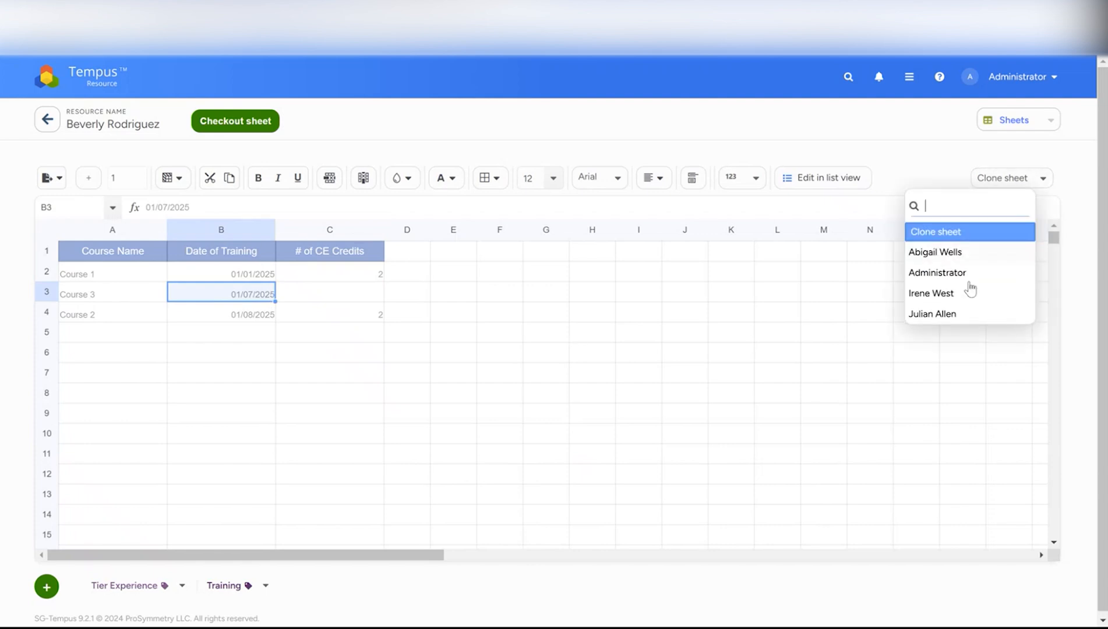
left_click(906, 162)
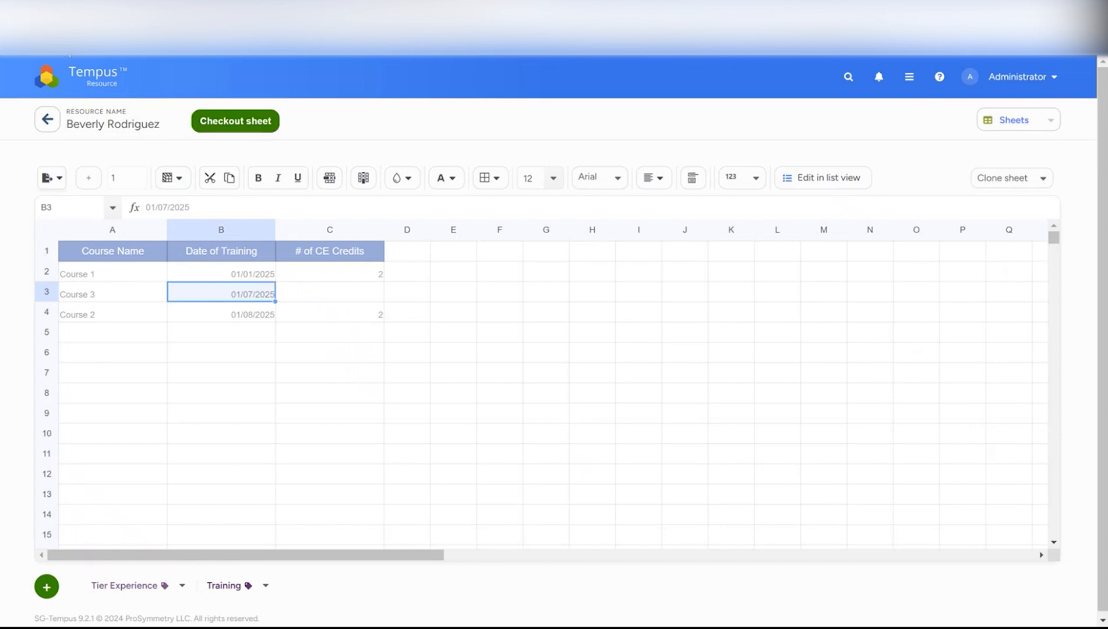
Pin the Training template in Sheet Template Management under Admin Settings
left_click(93, 72)
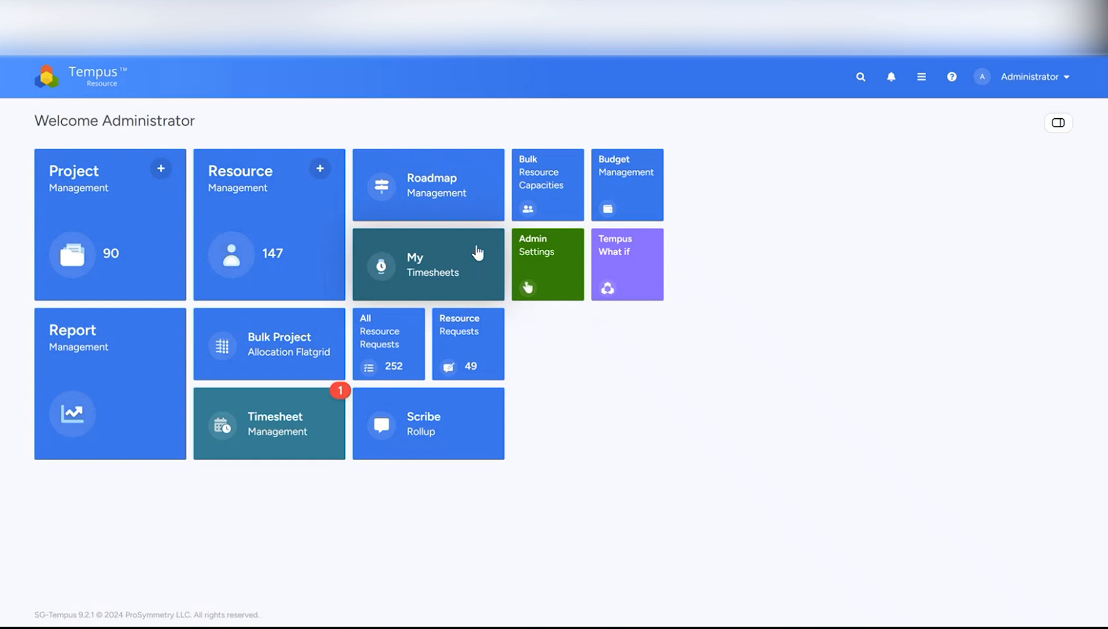
left_click(531, 252)
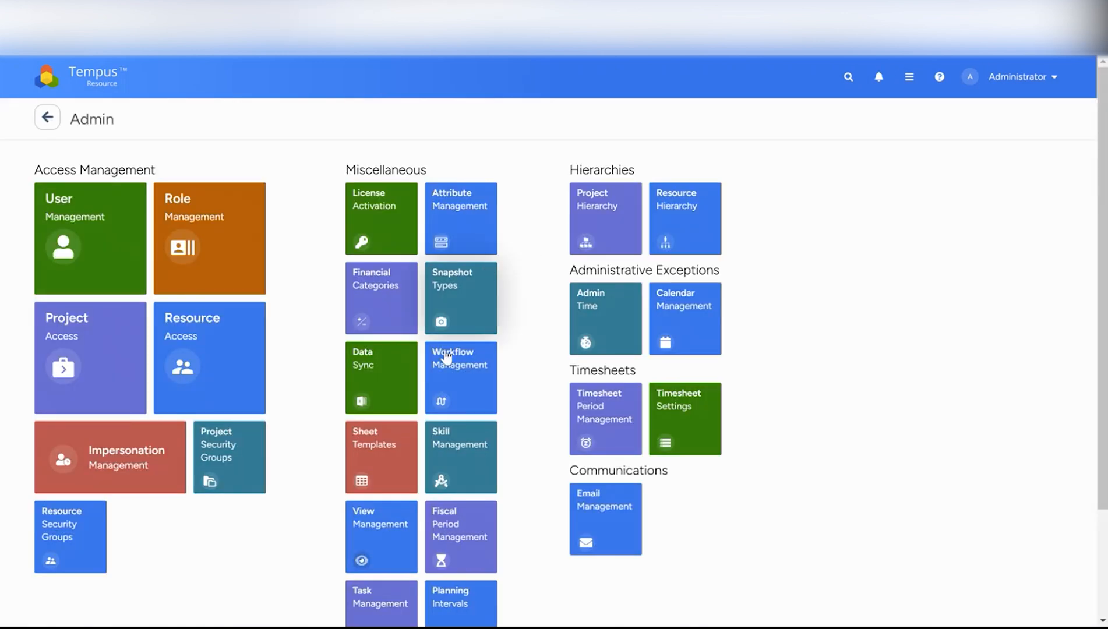
left_click(387, 449)
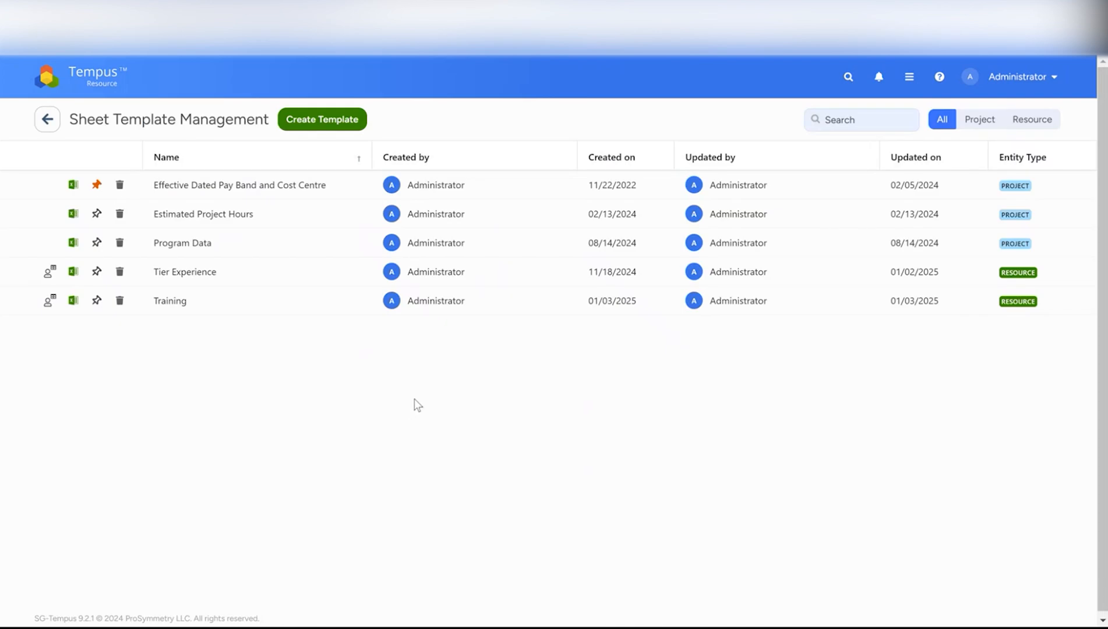
left_click(97, 304)
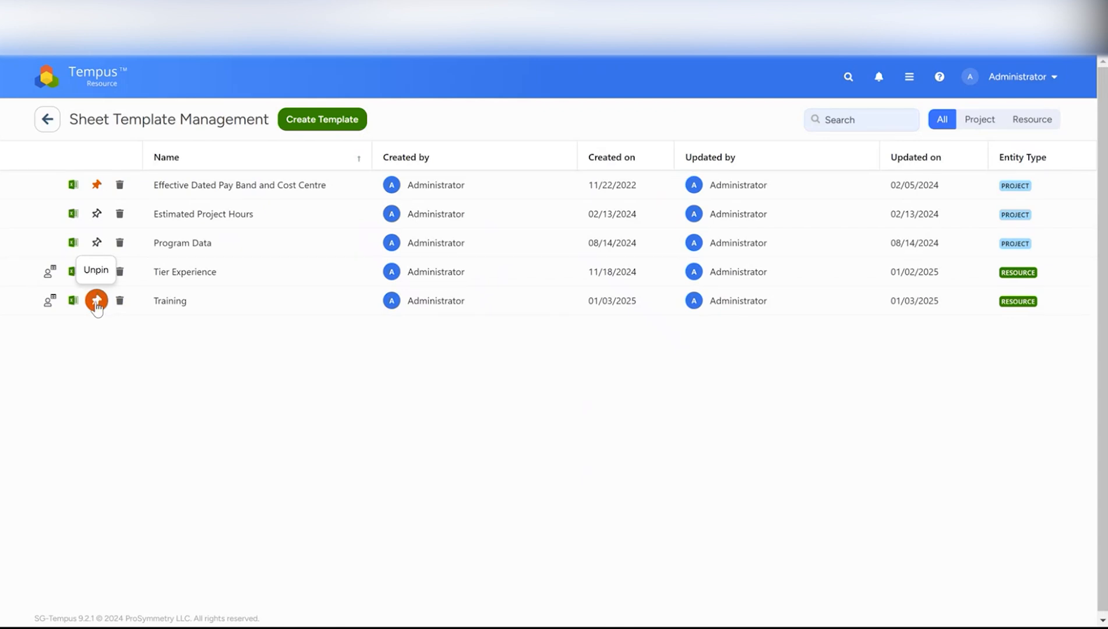
Reopen the first resource and switch its view directly to the pinned Training sheet
left_click(96, 80)
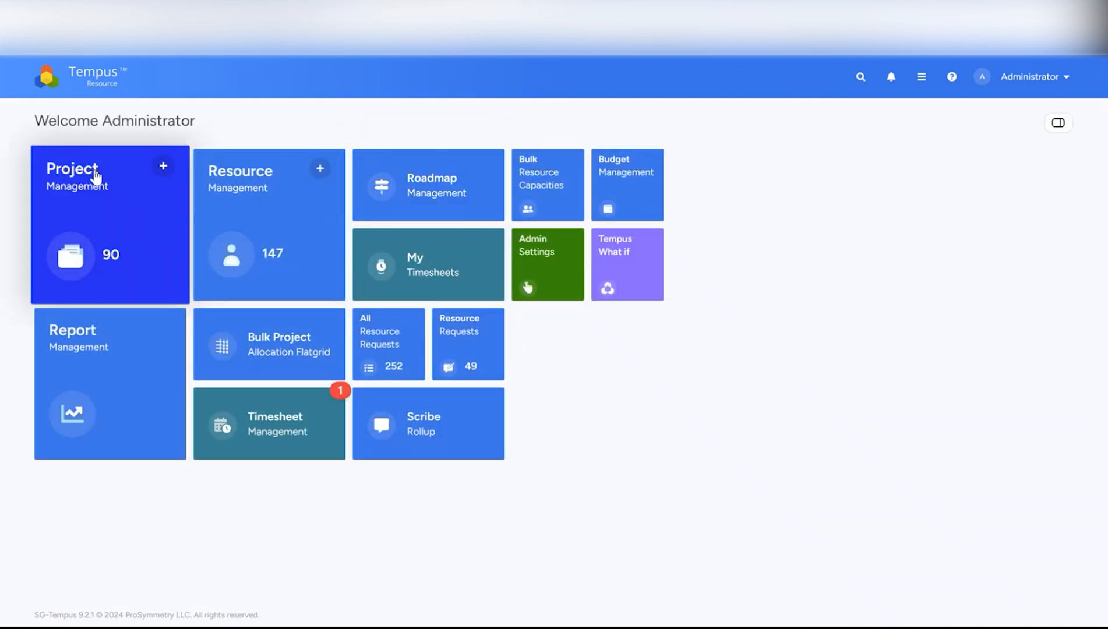
left_click(219, 201)
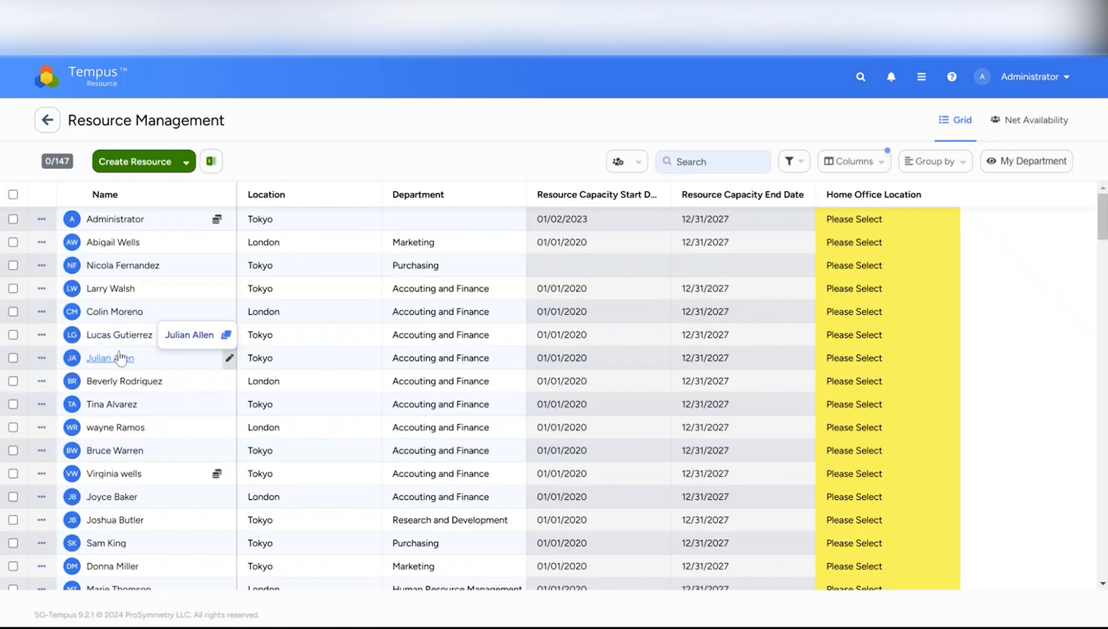
left_click(119, 358)
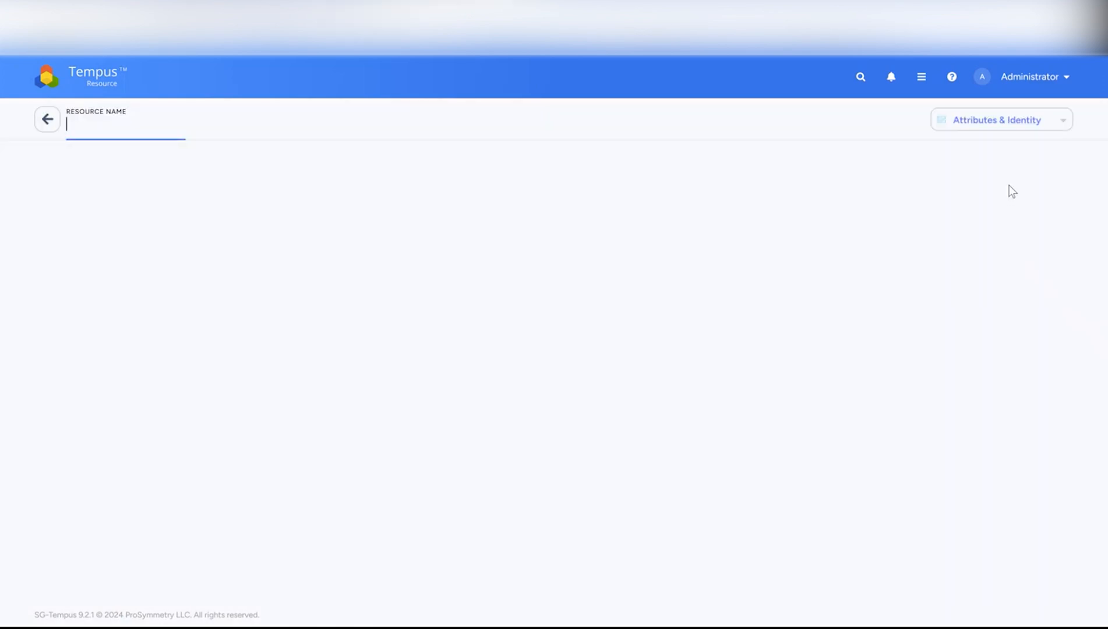
left_click(1035, 123)
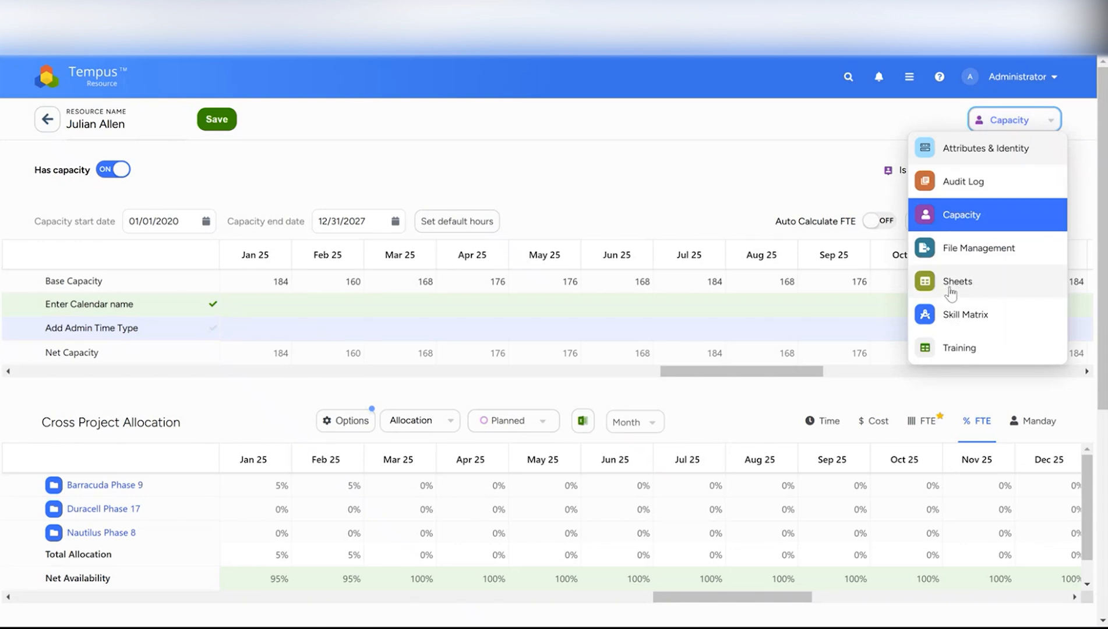
left_click(945, 355)
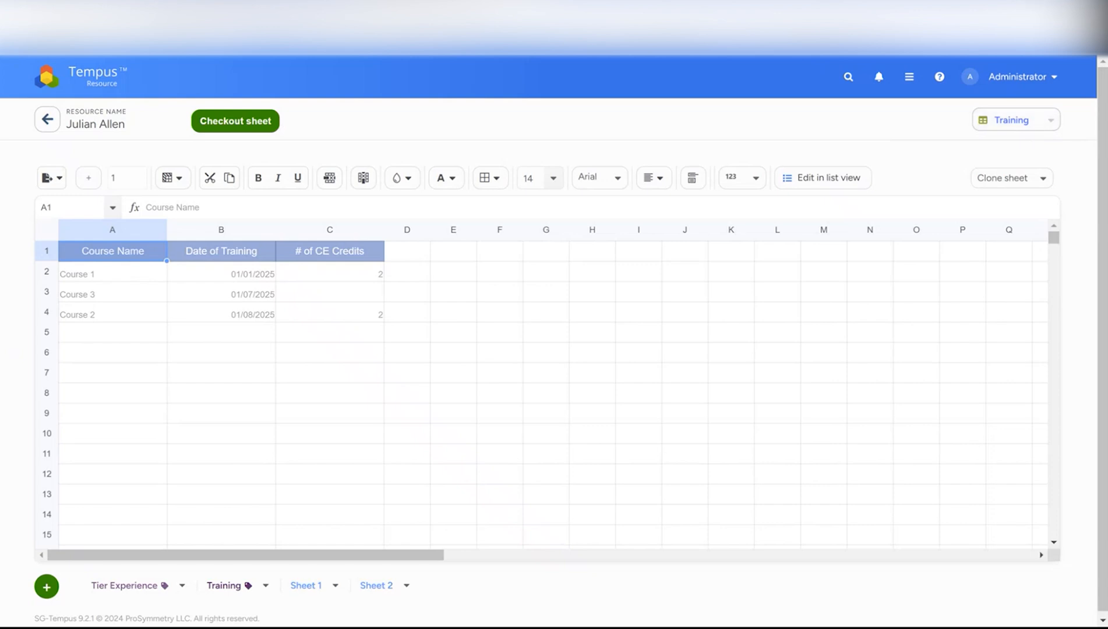
mouse_move(1060, 11)
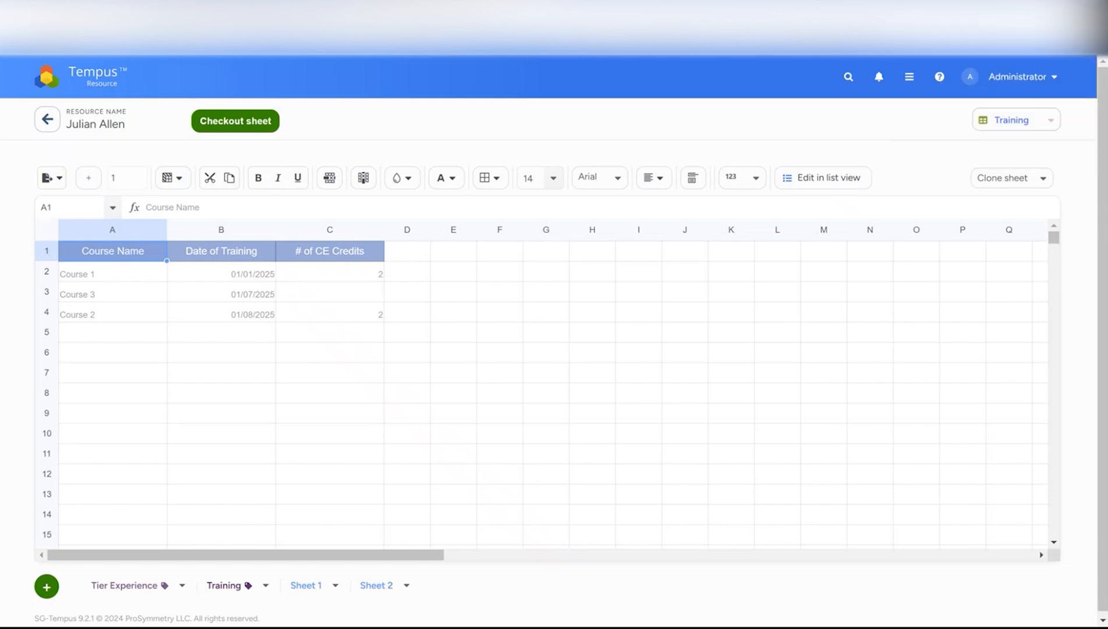